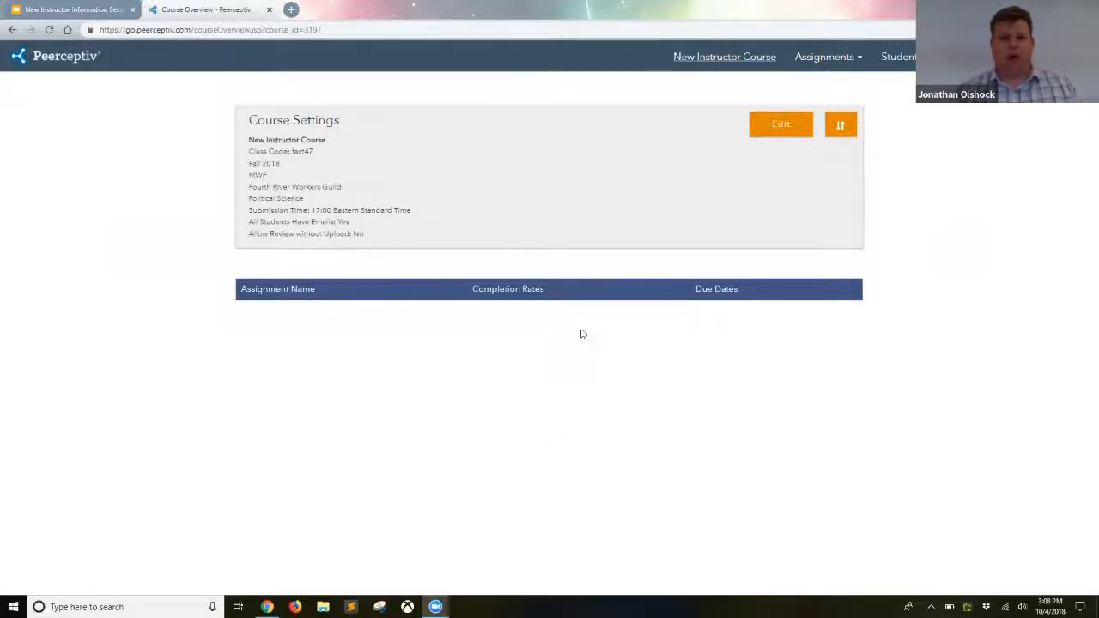
Step: Start a new assignment in the course and name it "Test Assignment"
{"action": "mouse_move", "coordinate": [824, 63]}
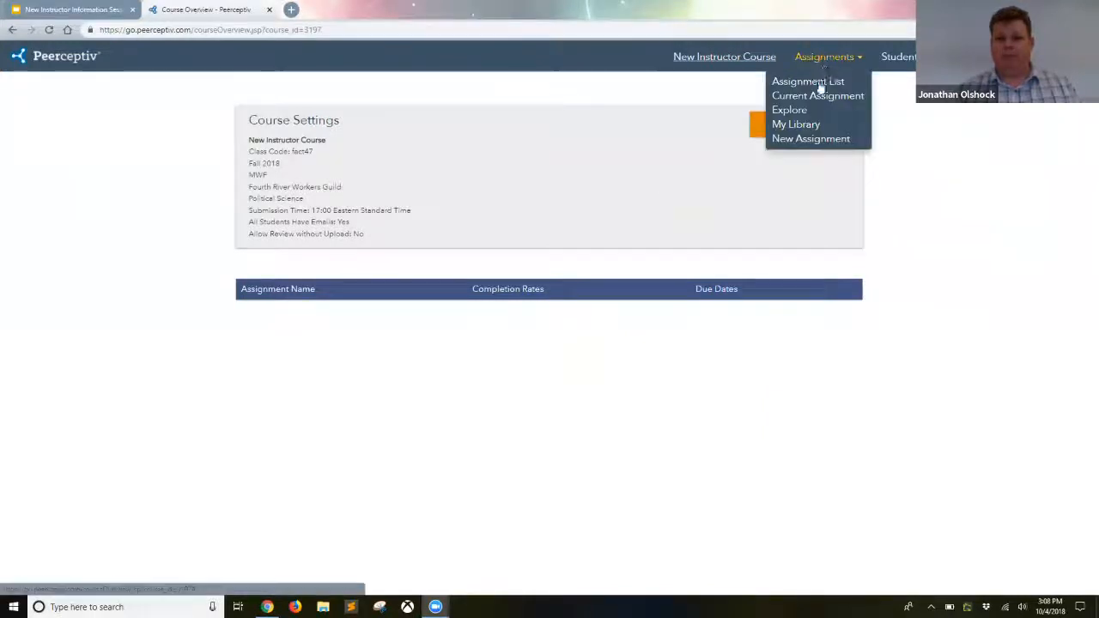
{"action": "left_click", "coordinate": [812, 138]}
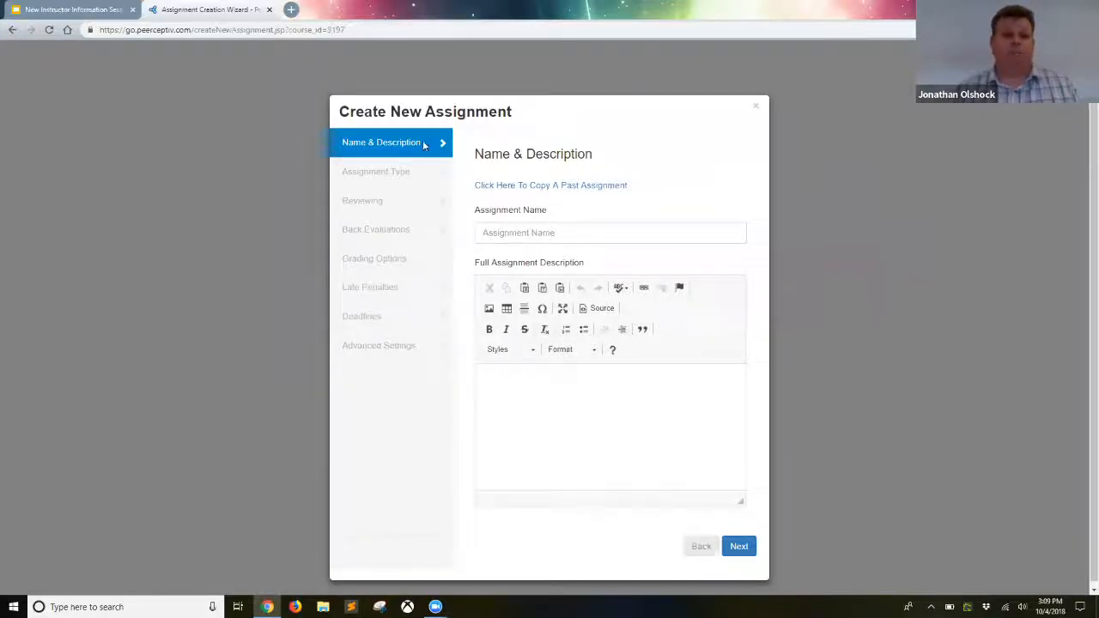
{"action": "left_click", "coordinate": [532, 232]}
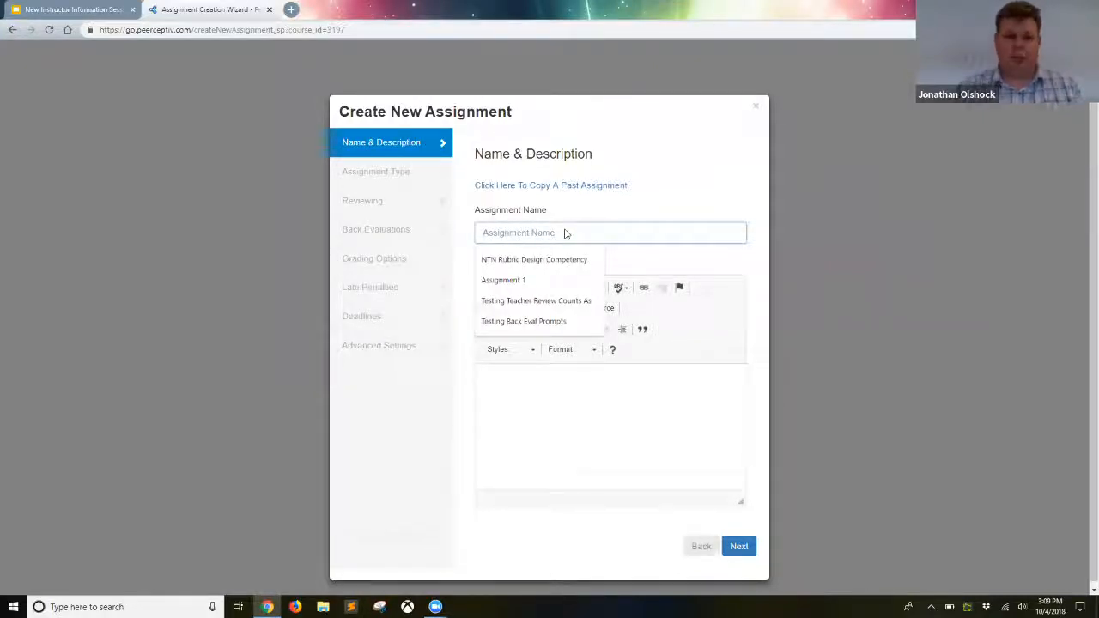
{"action": "type", "text": "Test Assignment"}
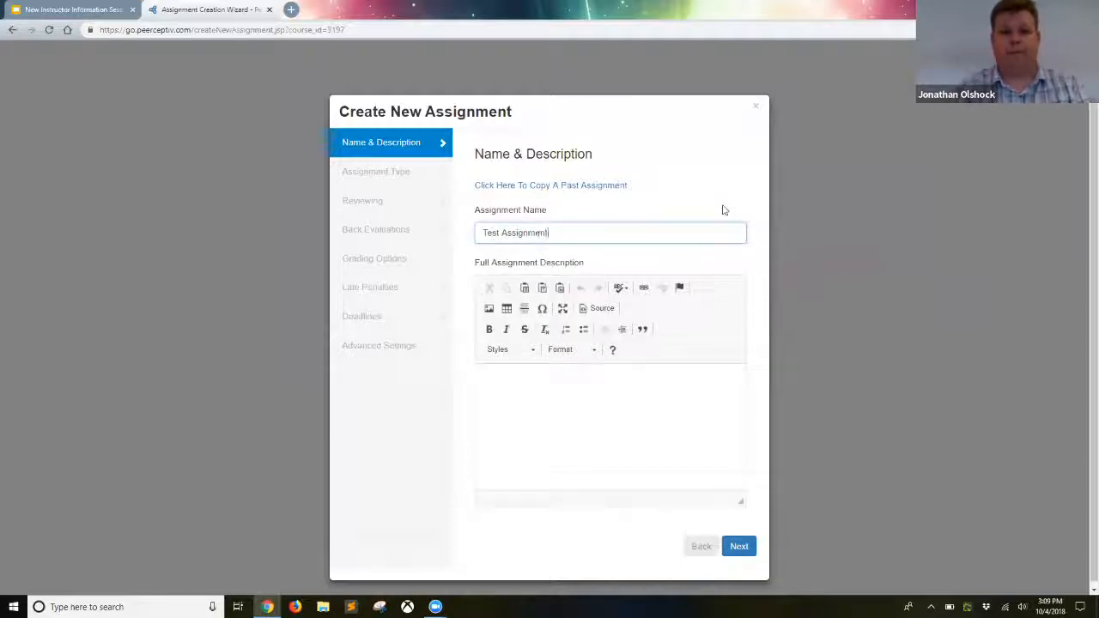
{"action": "key", "text": "Tab"}
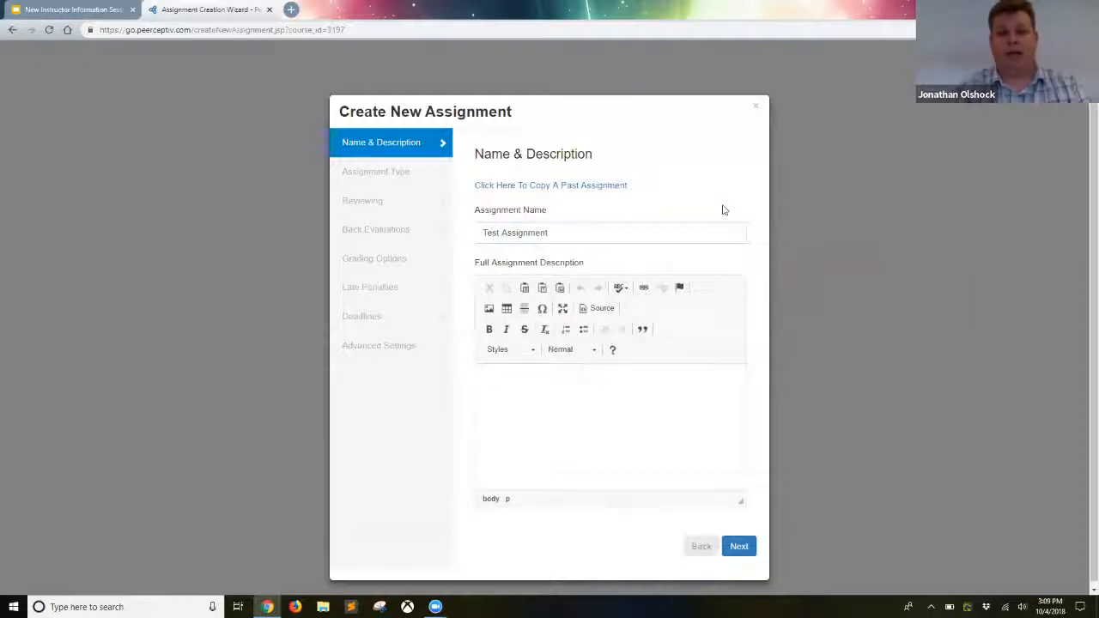
Step: Enter "Description" as the full assignment description and continue to the assignment type settings
{"action": "type", "text": "d"}
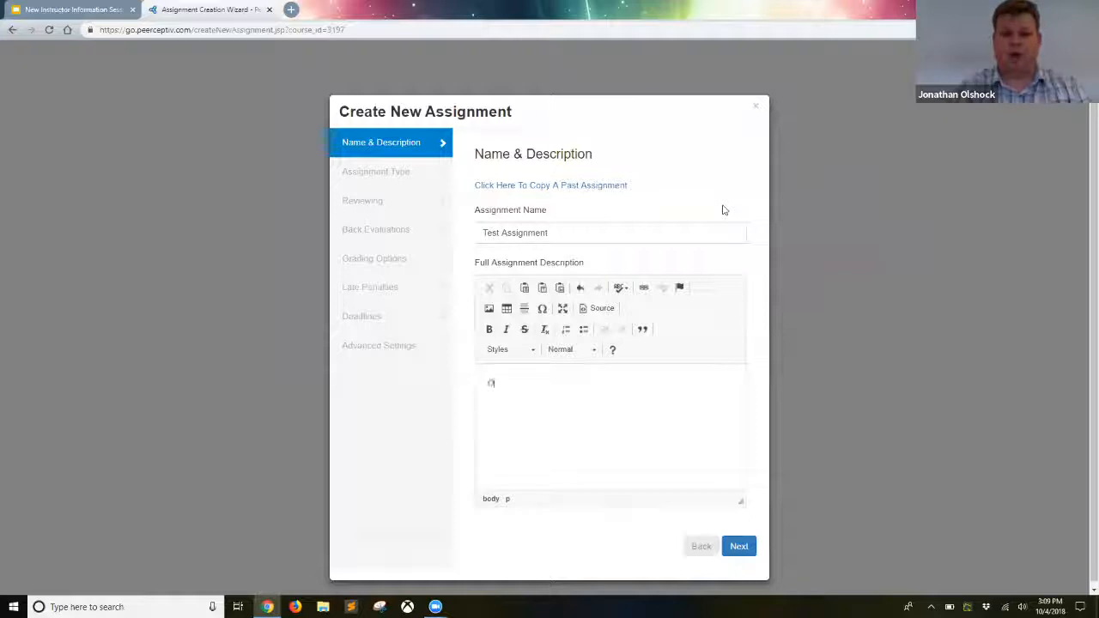
{"action": "key", "text": "BackSpace"}
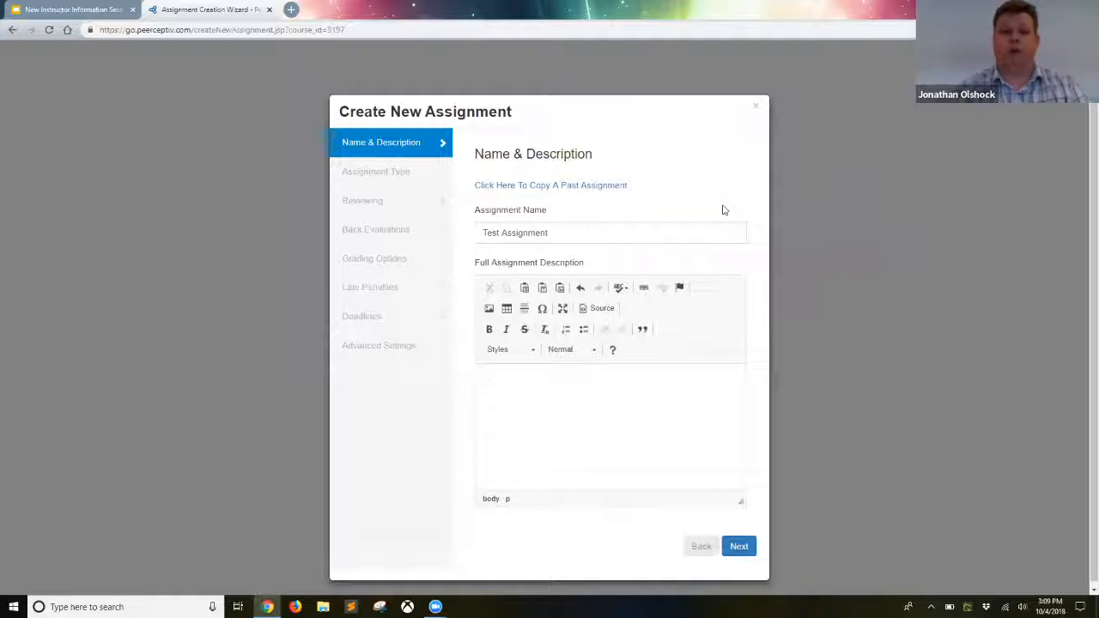
{"action": "type", "text": "Des"}
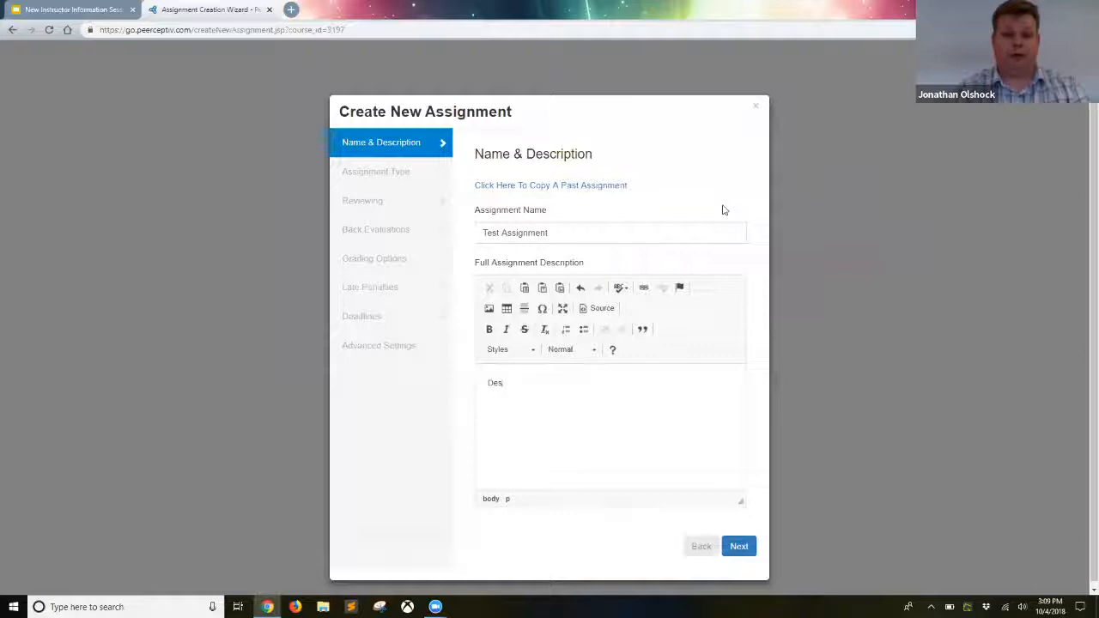
{"action": "type", "text": "cription"}
{"action": "left_click", "coordinate": [738, 547]}
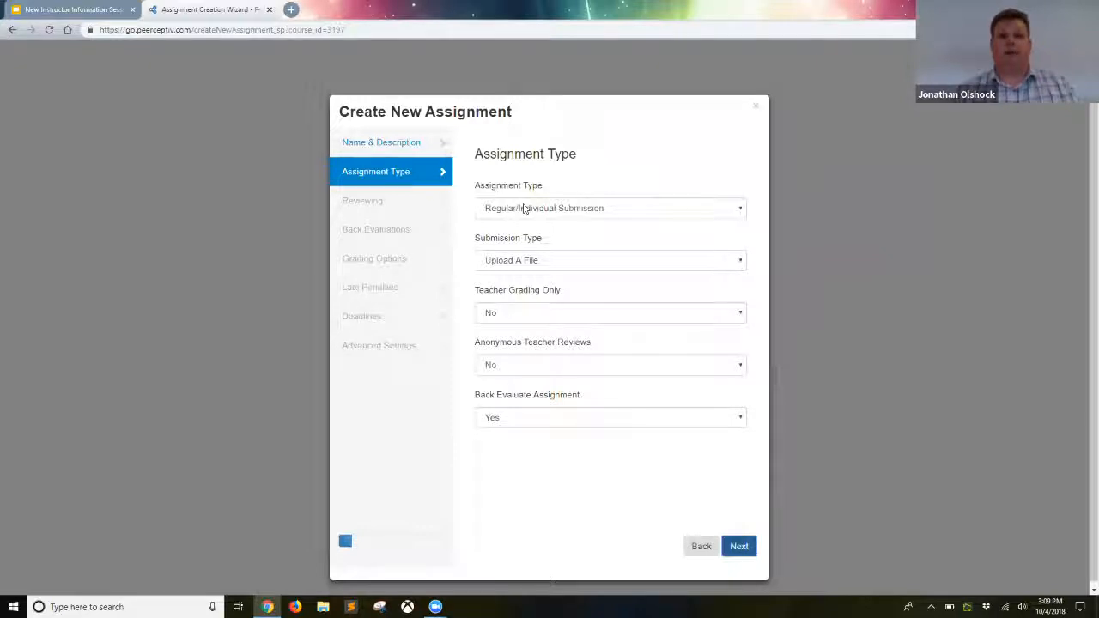
Step: Review the assignment types, keep Regular/Individual Submission, and choose Upload A File as the submission type
{"action": "left_click", "coordinate": [532, 211]}
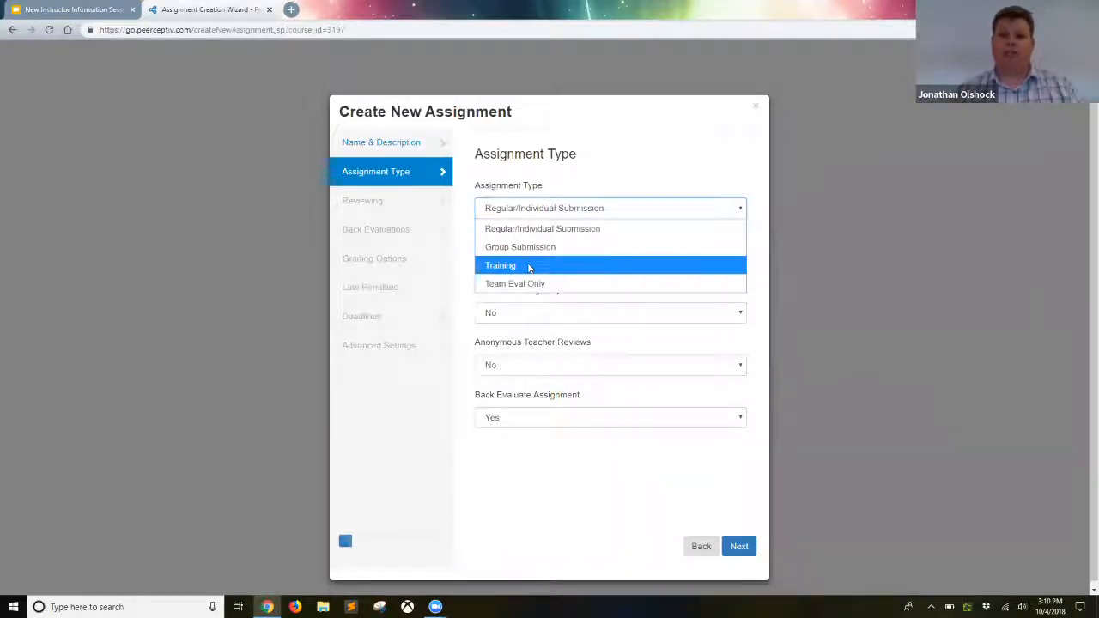
{"action": "key", "text": "Up"}
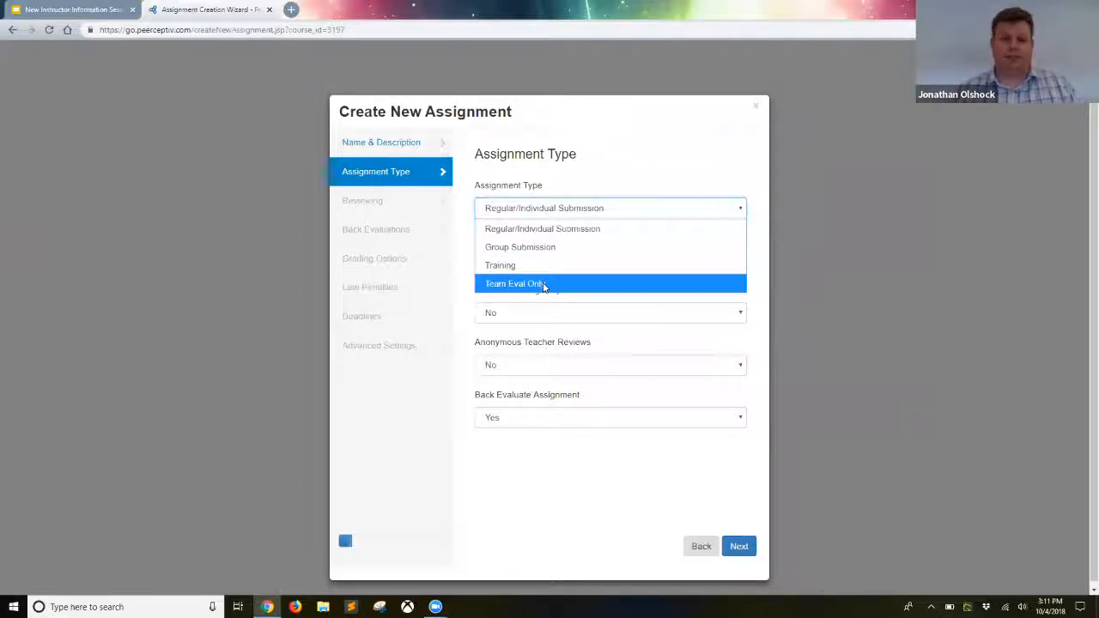
{"action": "left_click", "coordinate": [760, 272]}
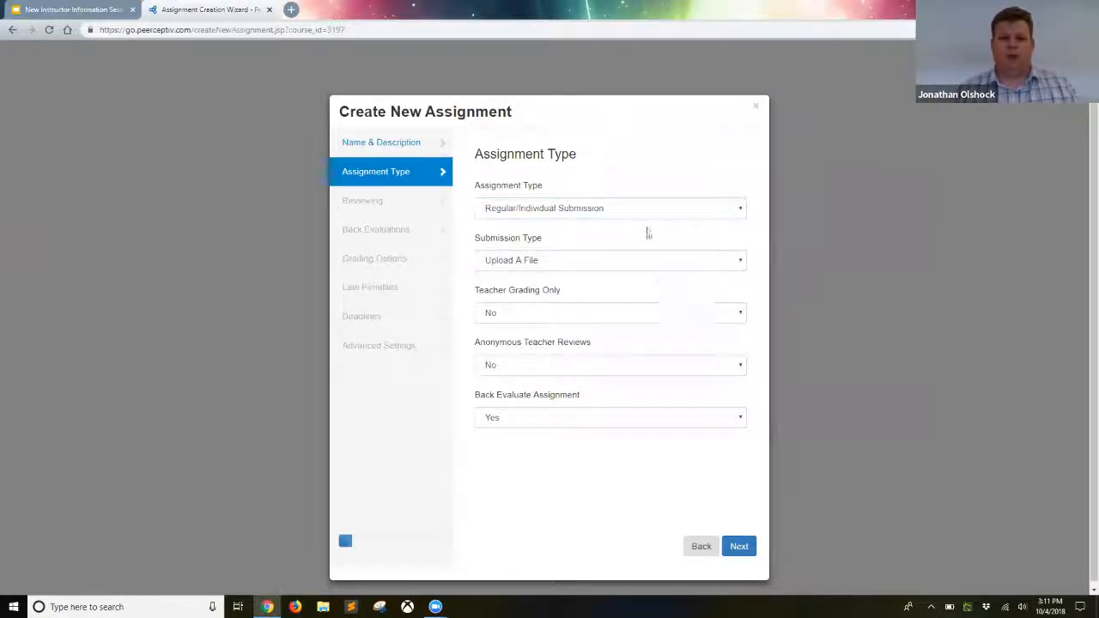
{"action": "left_click", "coordinate": [564, 268]}
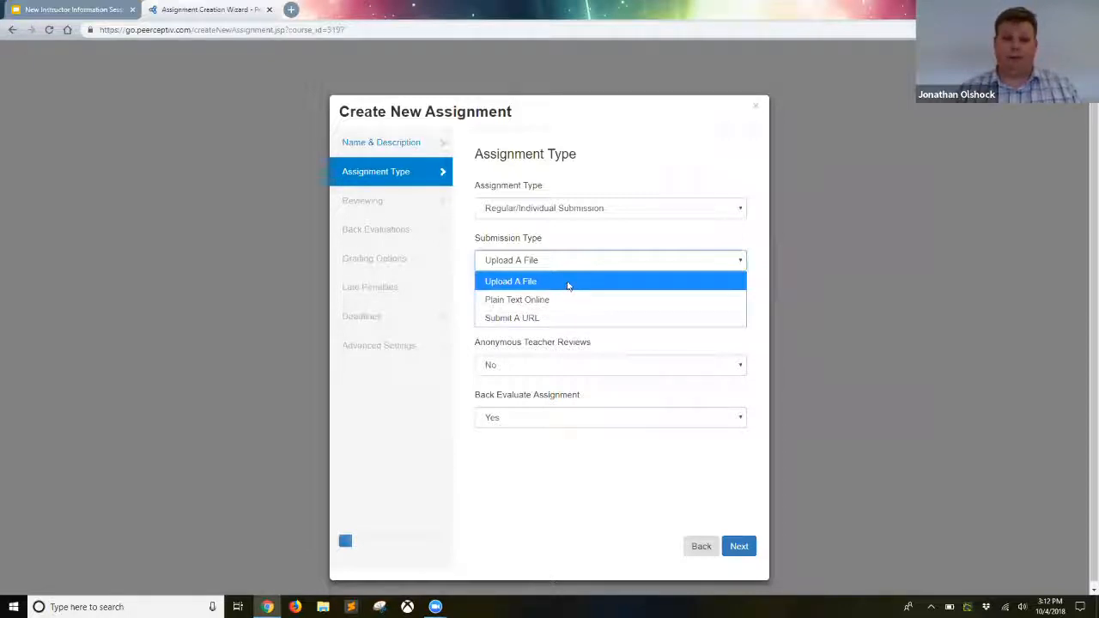
{"action": "left_click", "coordinate": [565, 288]}
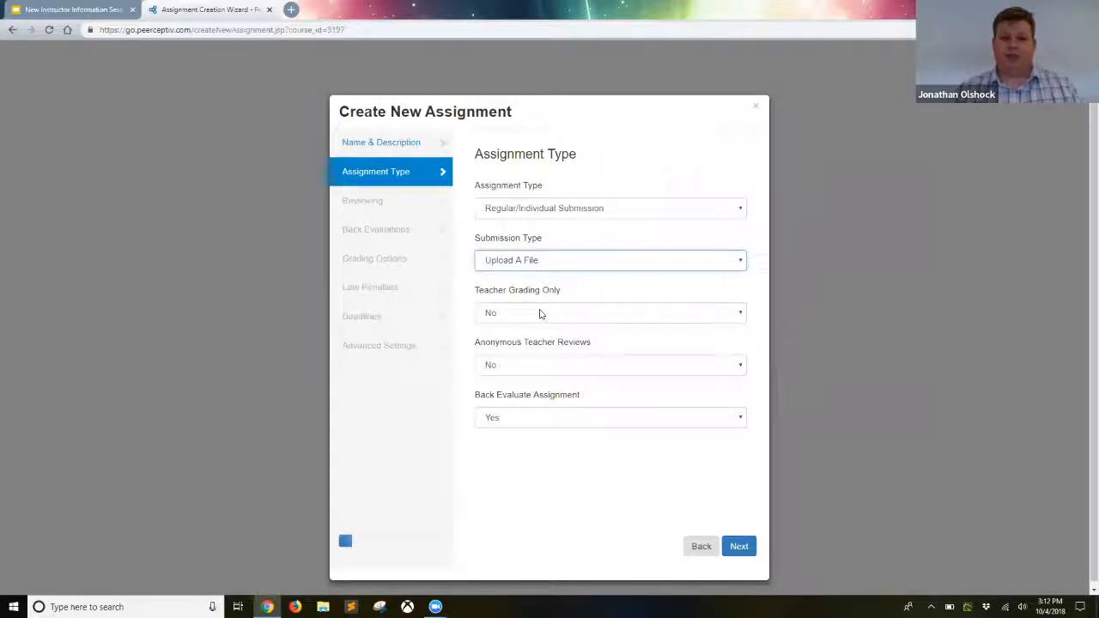
Step: Set Teacher Grading Only and Anonymous Teacher Reviews to No and continue to the reviewing settings
{"action": "left_click", "coordinate": [540, 313]}
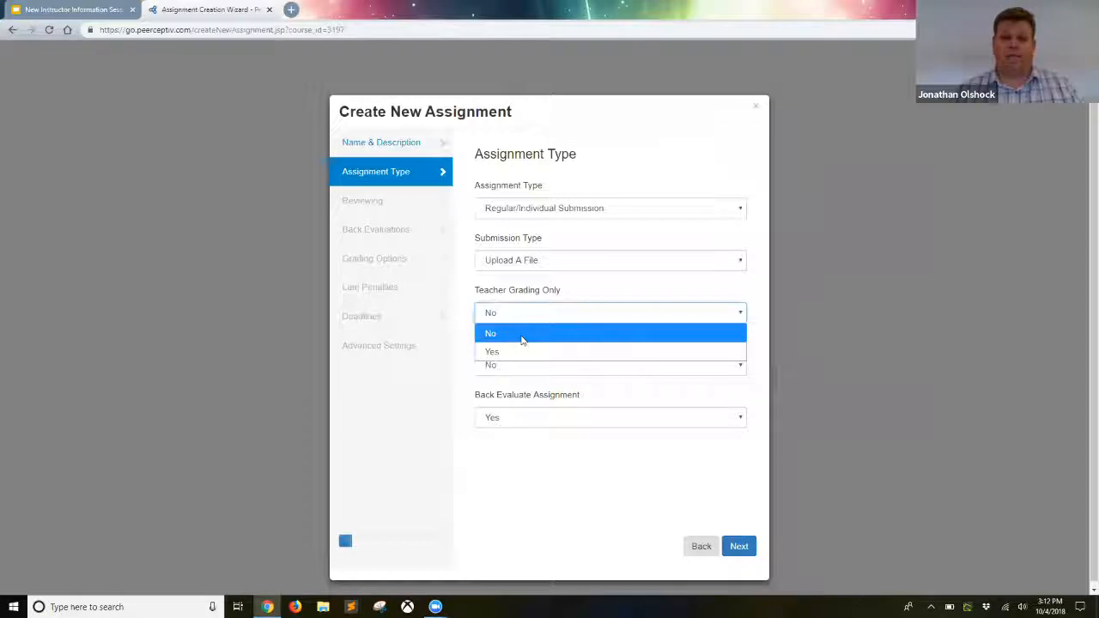
{"action": "left_click", "coordinate": [522, 339]}
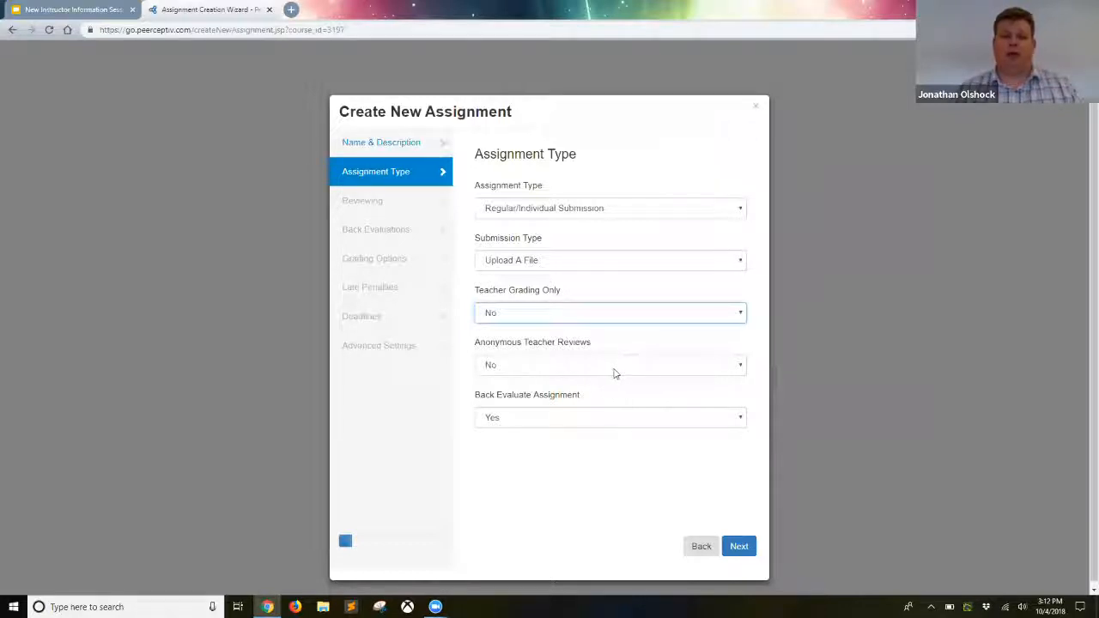
{"action": "left_click", "coordinate": [538, 367]}
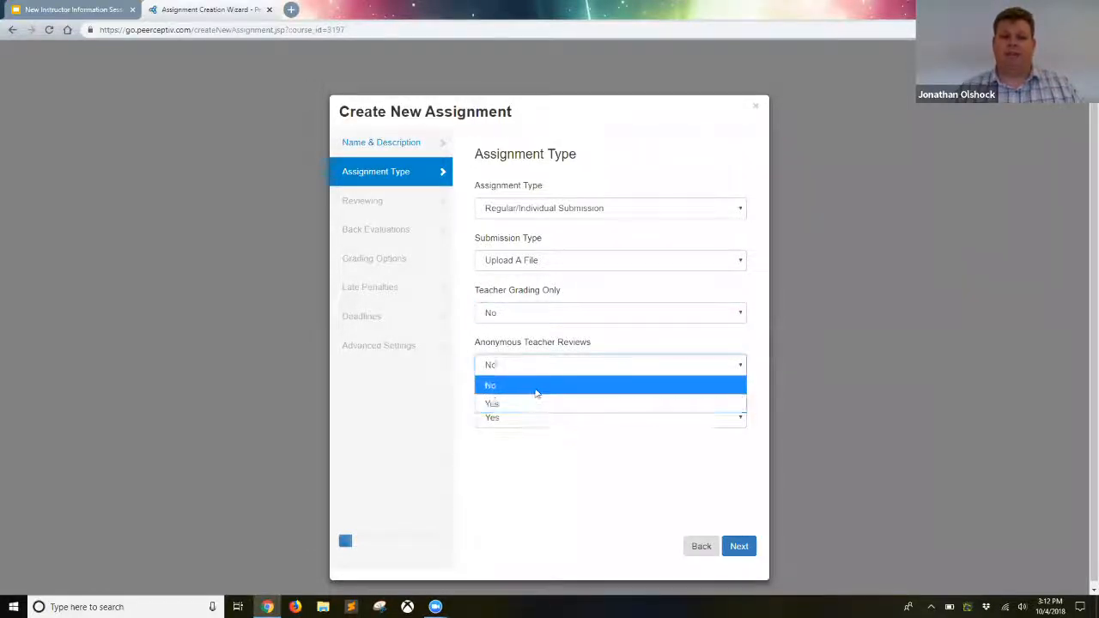
{"action": "left_click", "coordinate": [536, 386]}
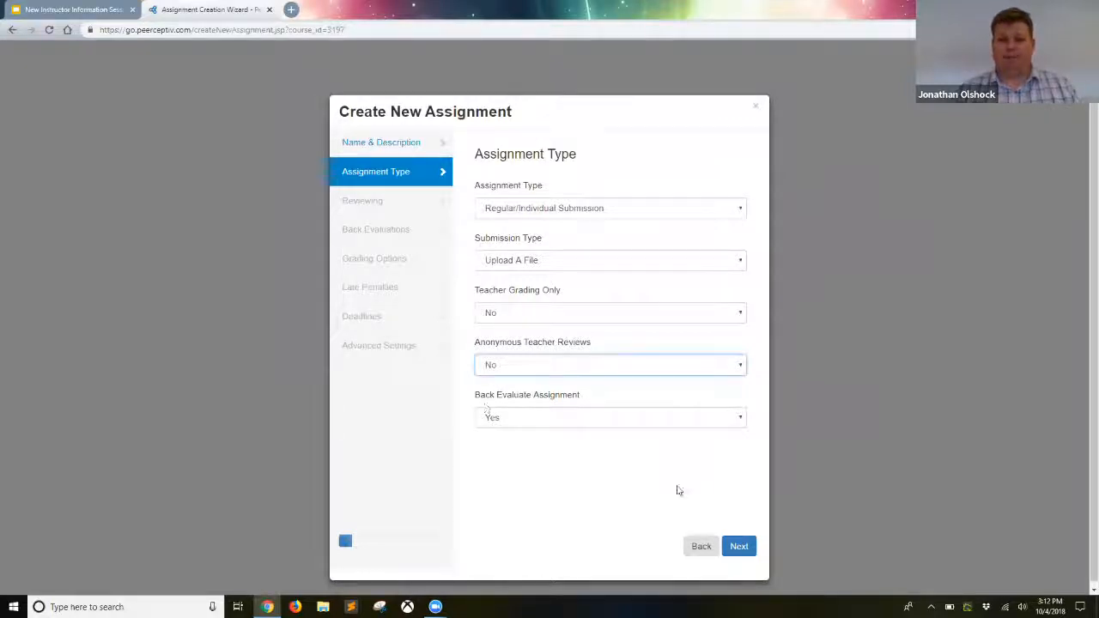
{"action": "left_click", "coordinate": [738, 546]}
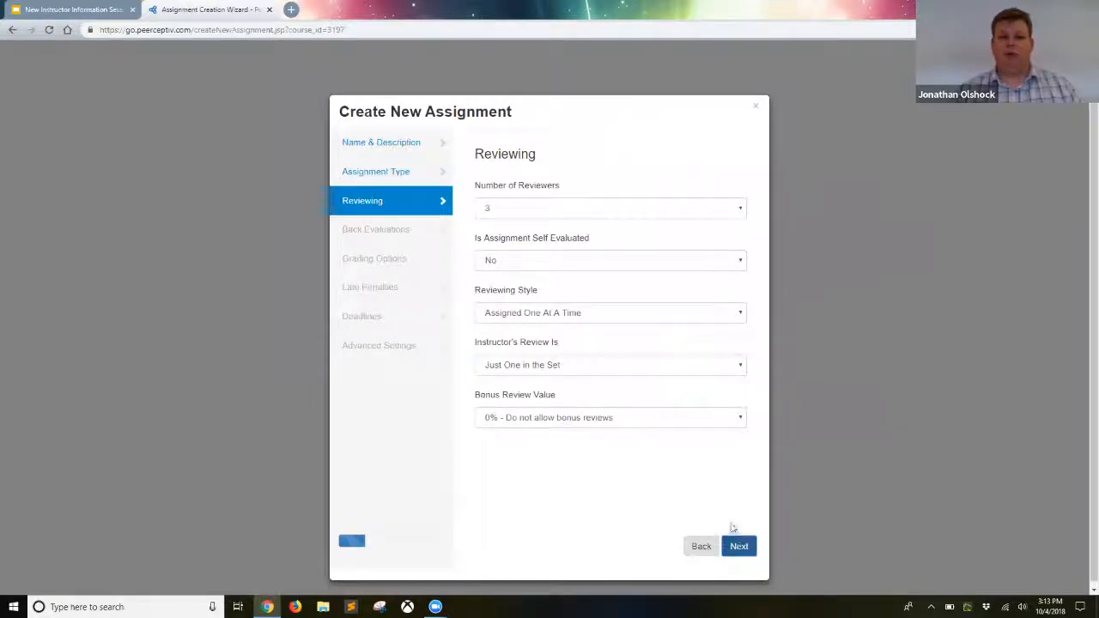
Step: Set the number of reviewers to 3 and leave the assignment's self-evaluation at No
{"action": "left_click", "coordinate": [573, 215]}
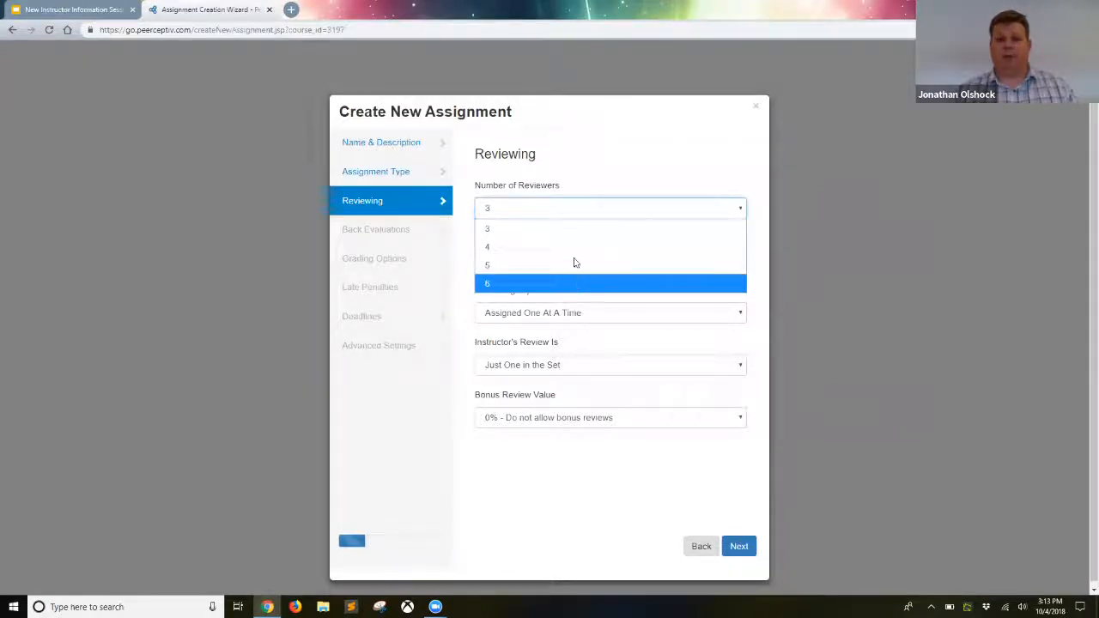
{"action": "scroll", "coordinate": [572, 279], "scroll_direction": "down", "scroll_amount": 1}
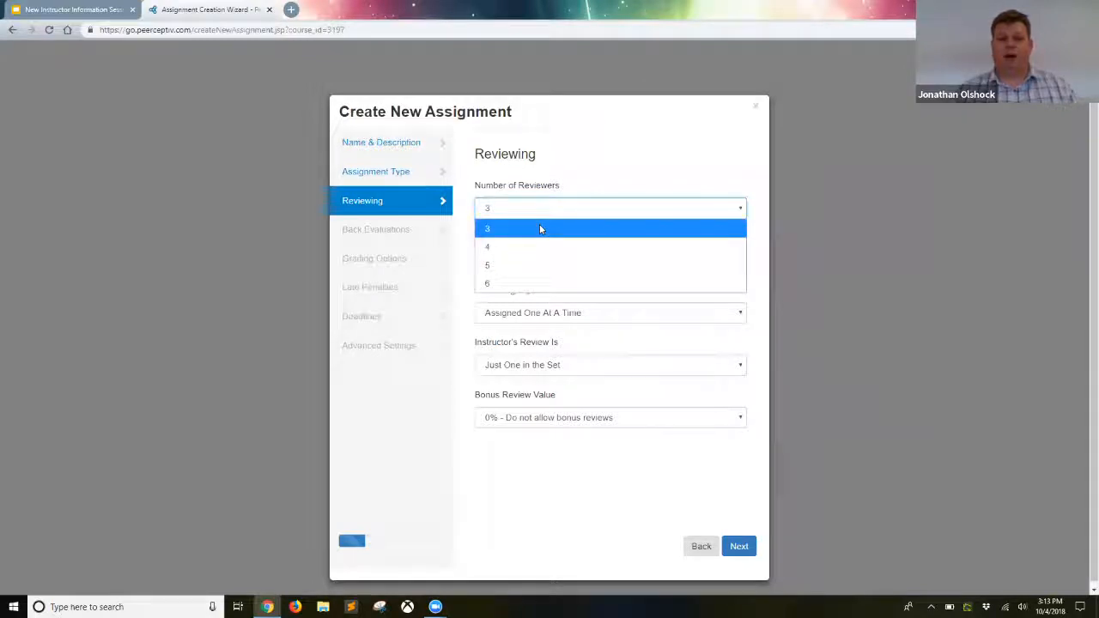
{"action": "left_click", "coordinate": [540, 229]}
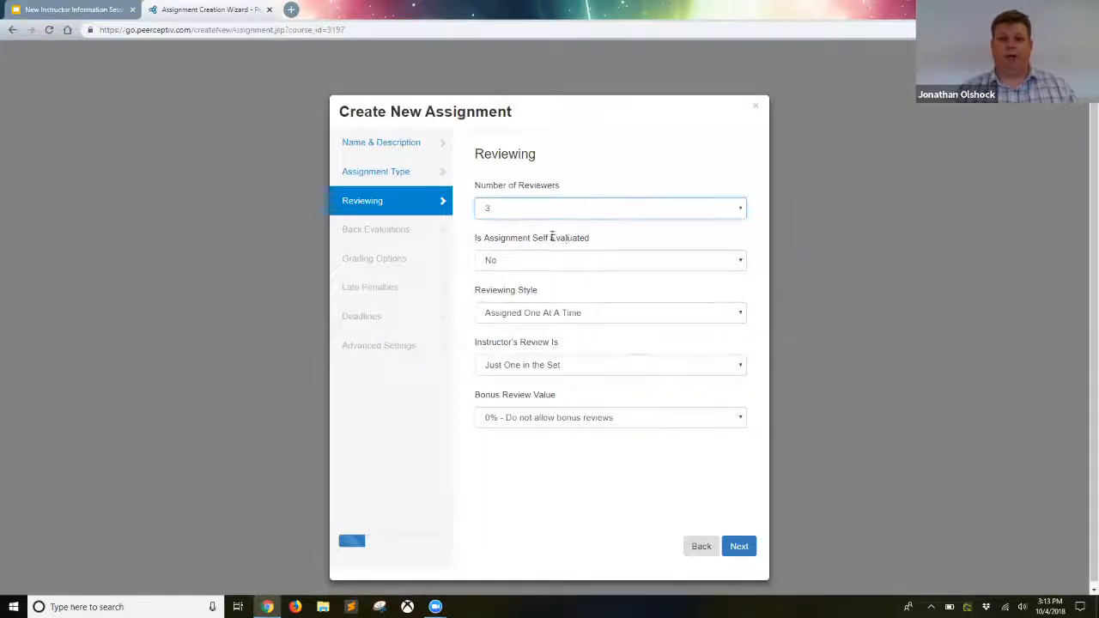
{"action": "left_click", "coordinate": [513, 261]}
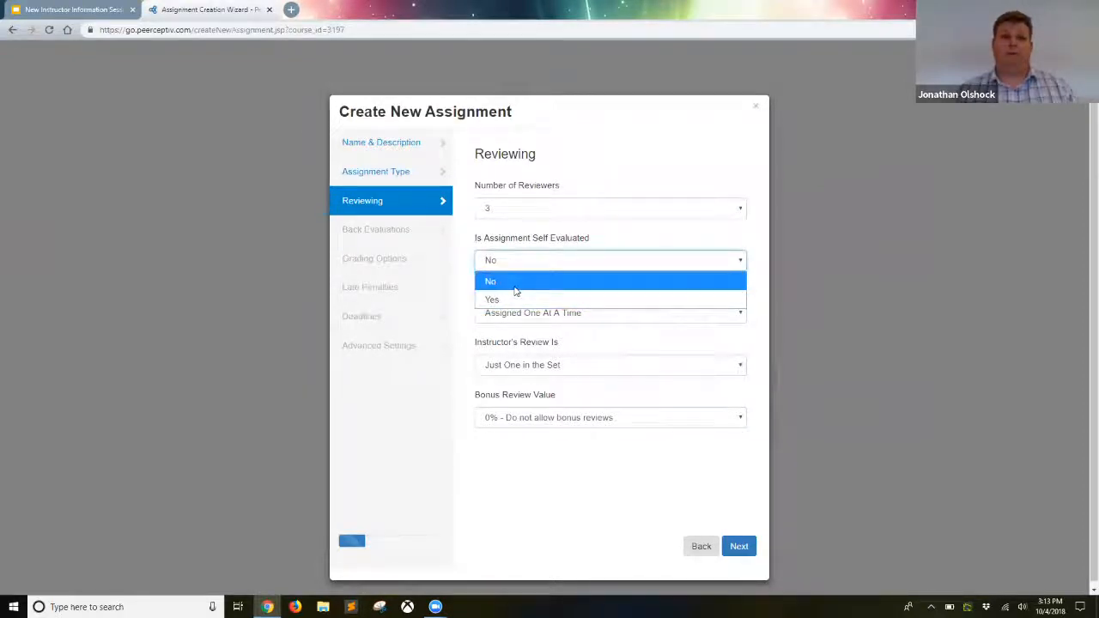
{"action": "left_click", "coordinate": [515, 292]}
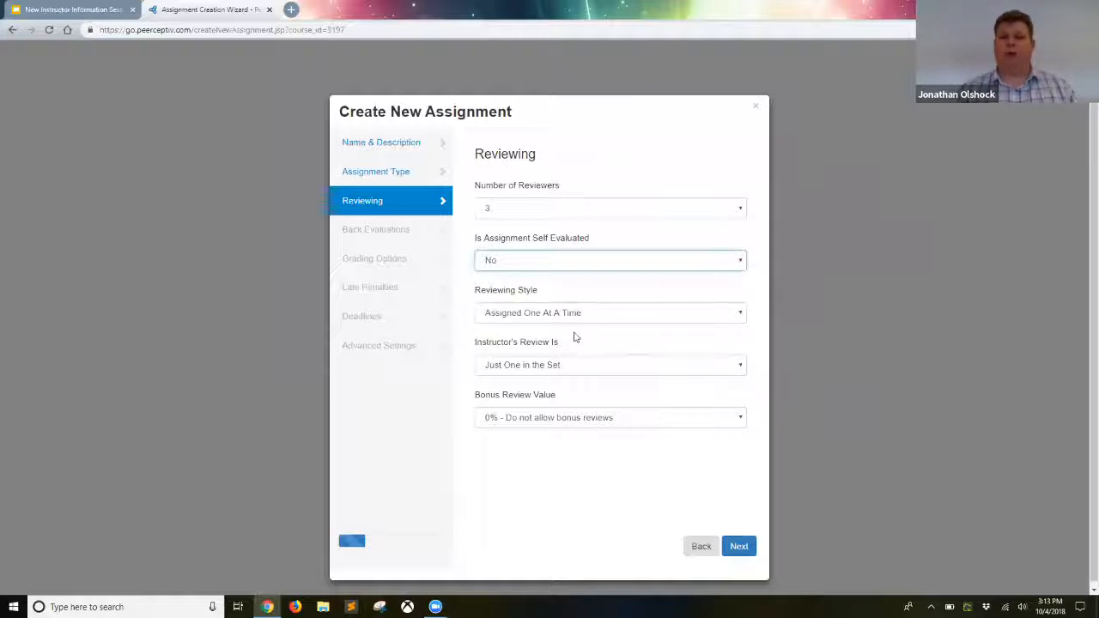
Step: Set the instructor's review to Just One in the Set and accept the default back evaluation prompt and ratings
{"action": "left_click", "coordinate": [598, 370]}
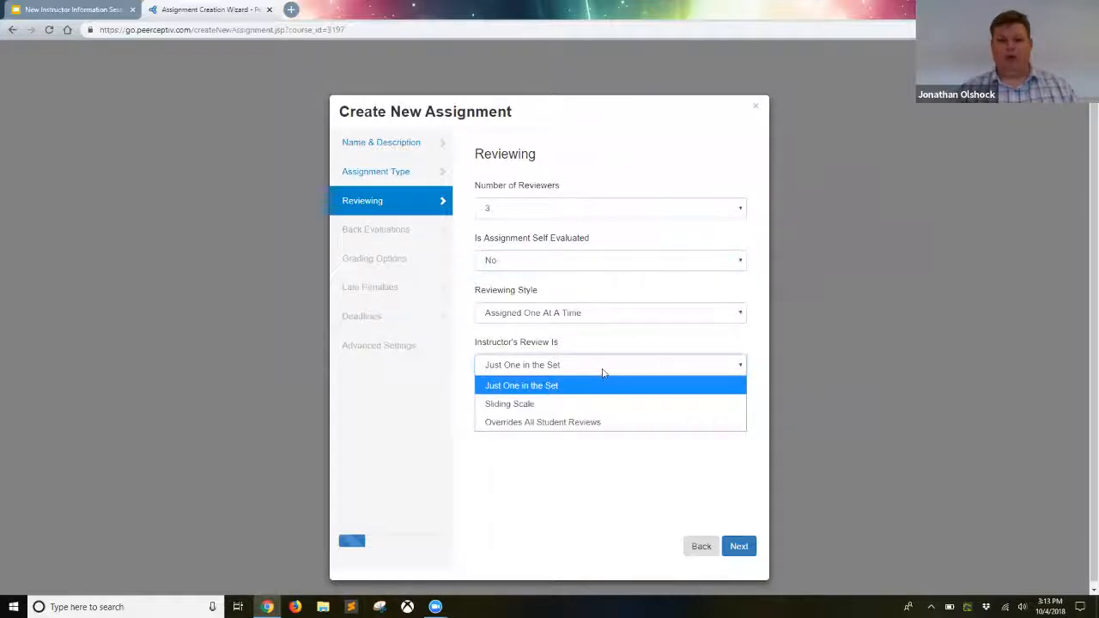
{"action": "left_click", "coordinate": [558, 406]}
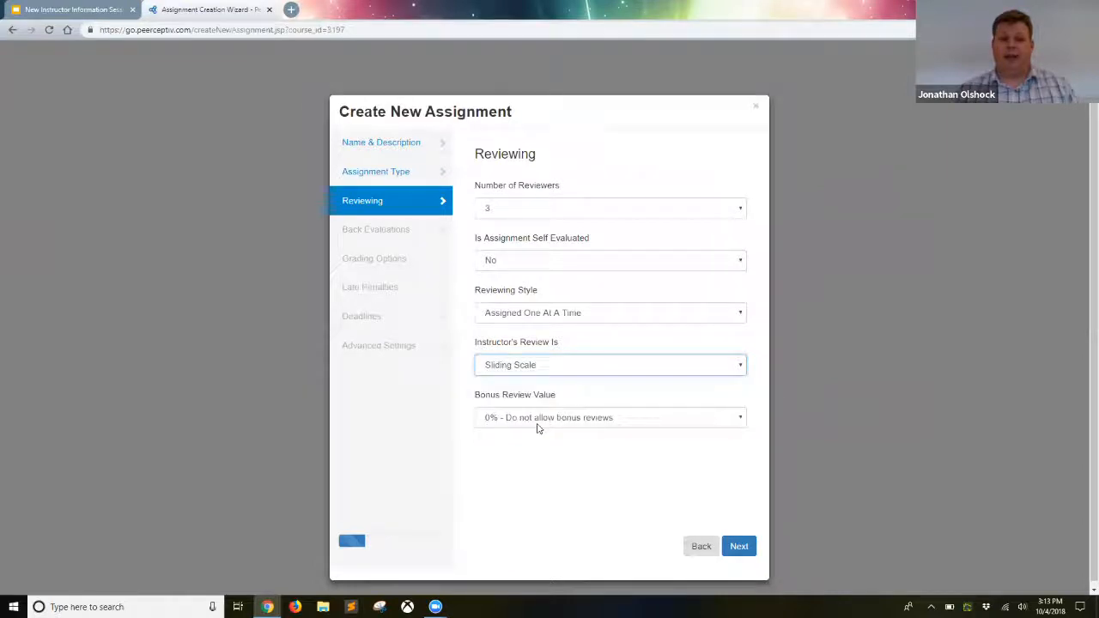
{"action": "left_click", "coordinate": [558, 372]}
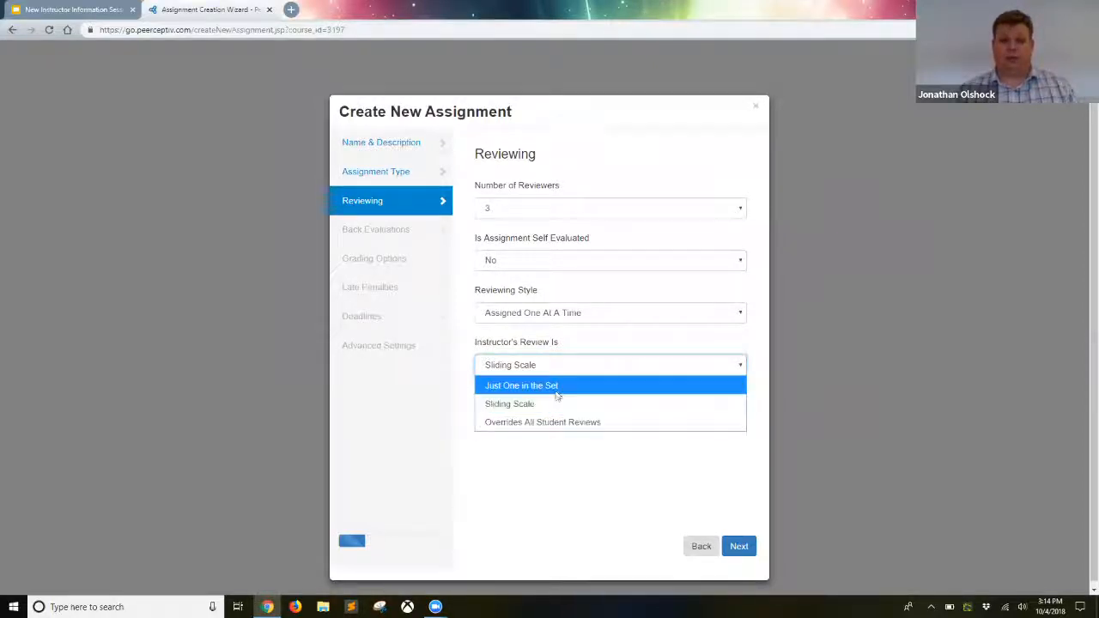
{"action": "left_click", "coordinate": [556, 386]}
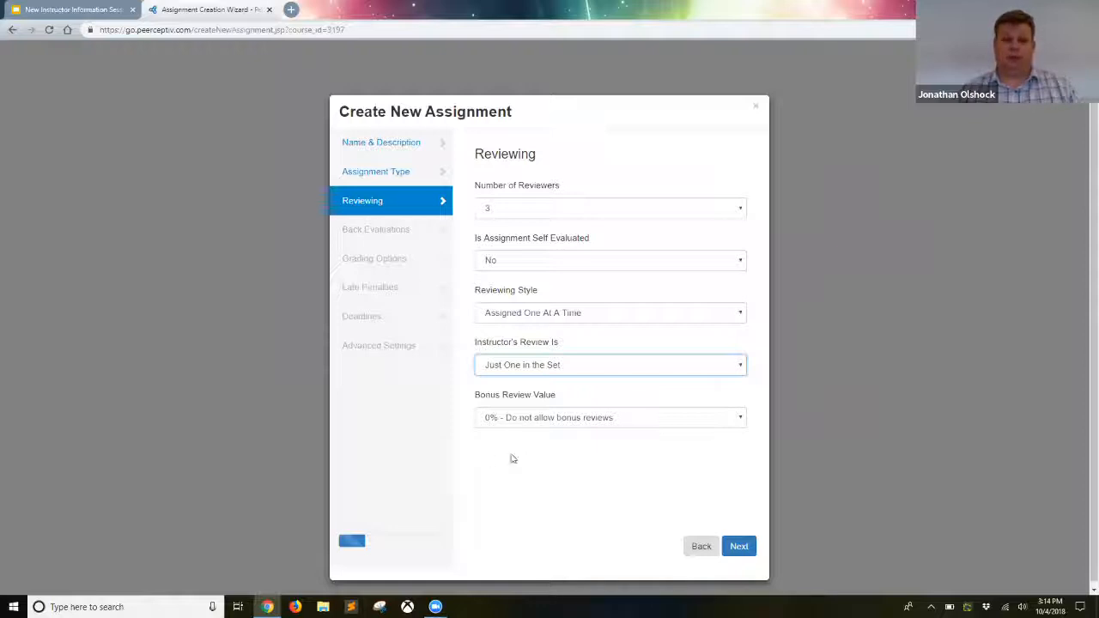
{"action": "left_click", "coordinate": [740, 547]}
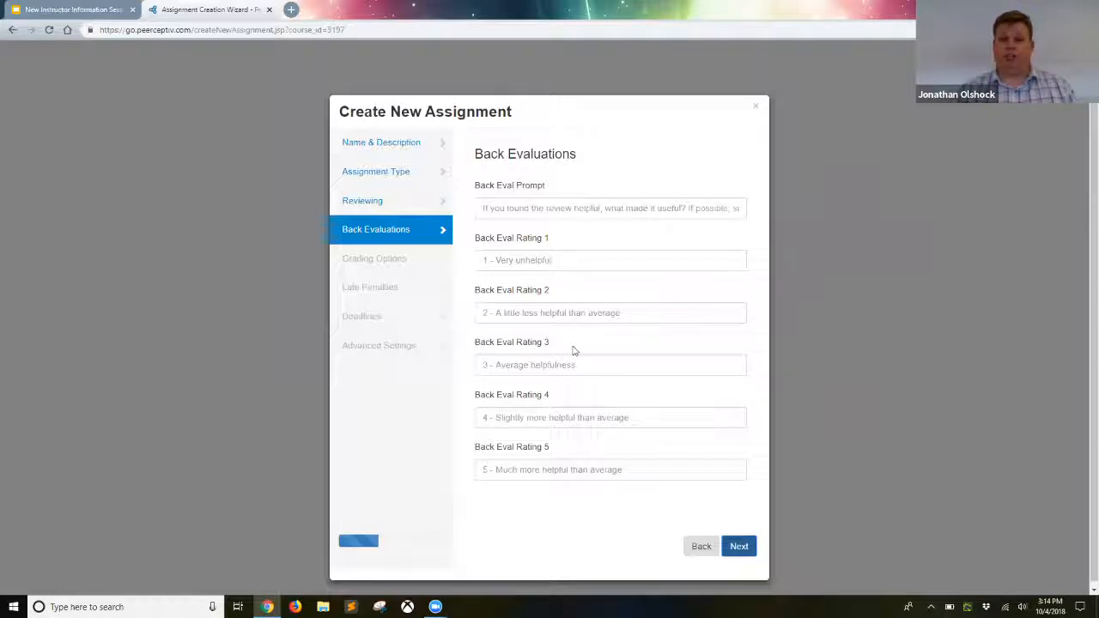
{"action": "left_click", "coordinate": [742, 546]}
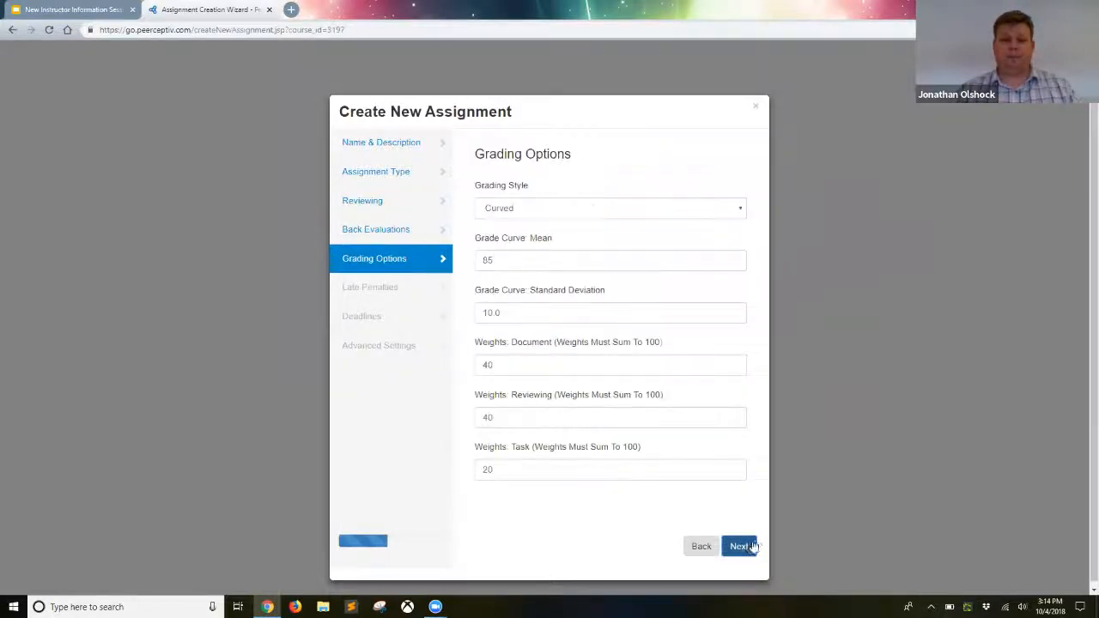
Step: Set the grading style to Curved, keep the default curve and weights, and continue to the late penalties
{"action": "left_click", "coordinate": [672, 209]}
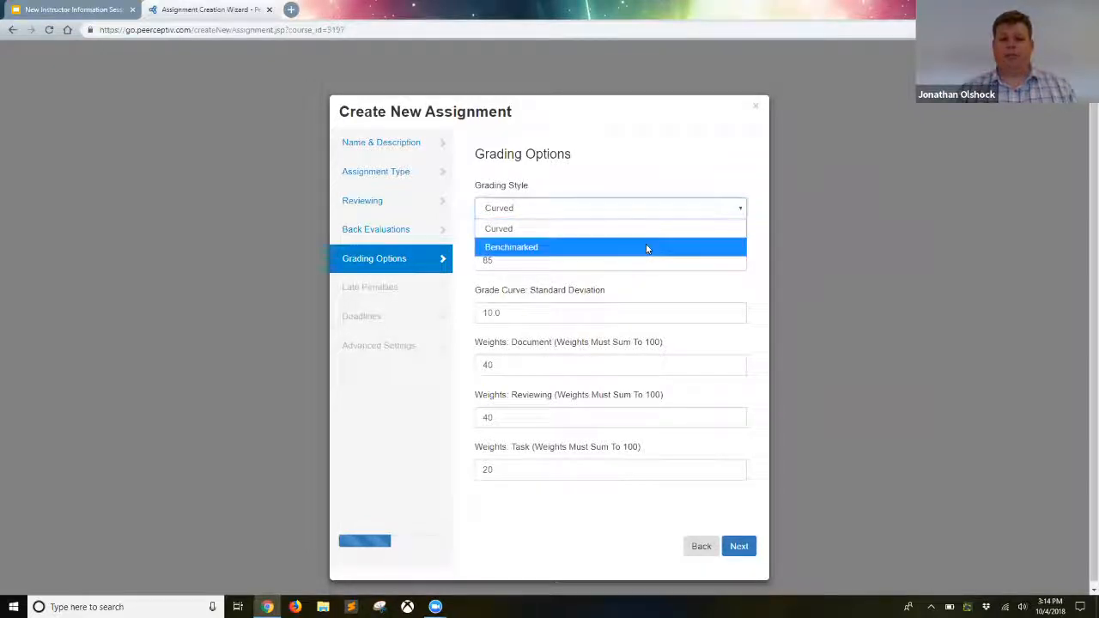
{"action": "left_click", "coordinate": [648, 231]}
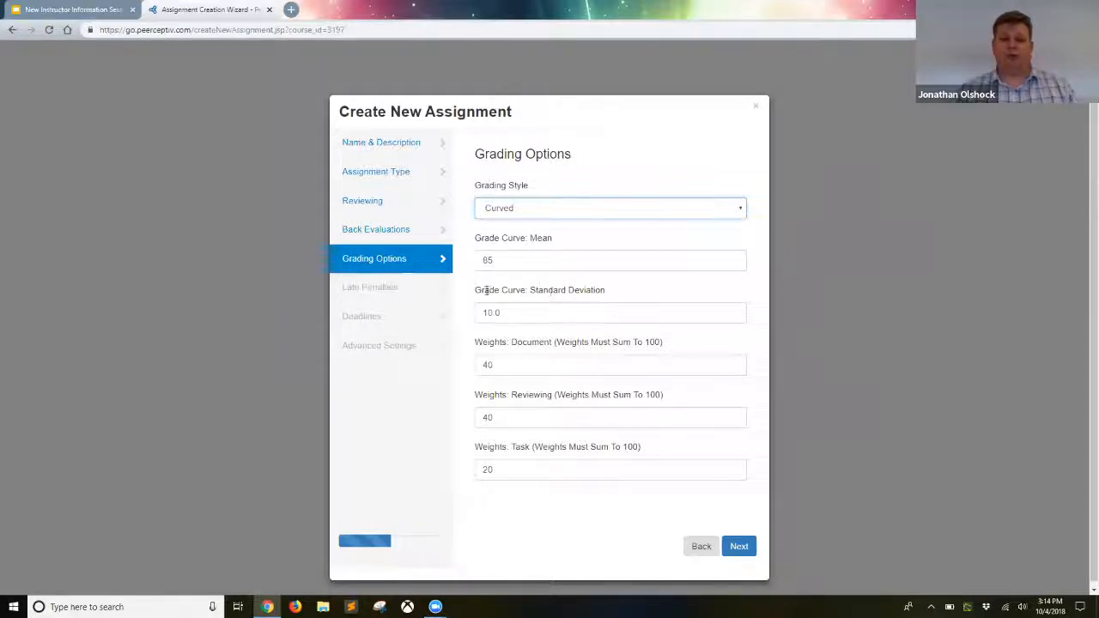
{"action": "left_click", "coordinate": [546, 211]}
{"action": "left_click", "coordinate": [546, 247]}
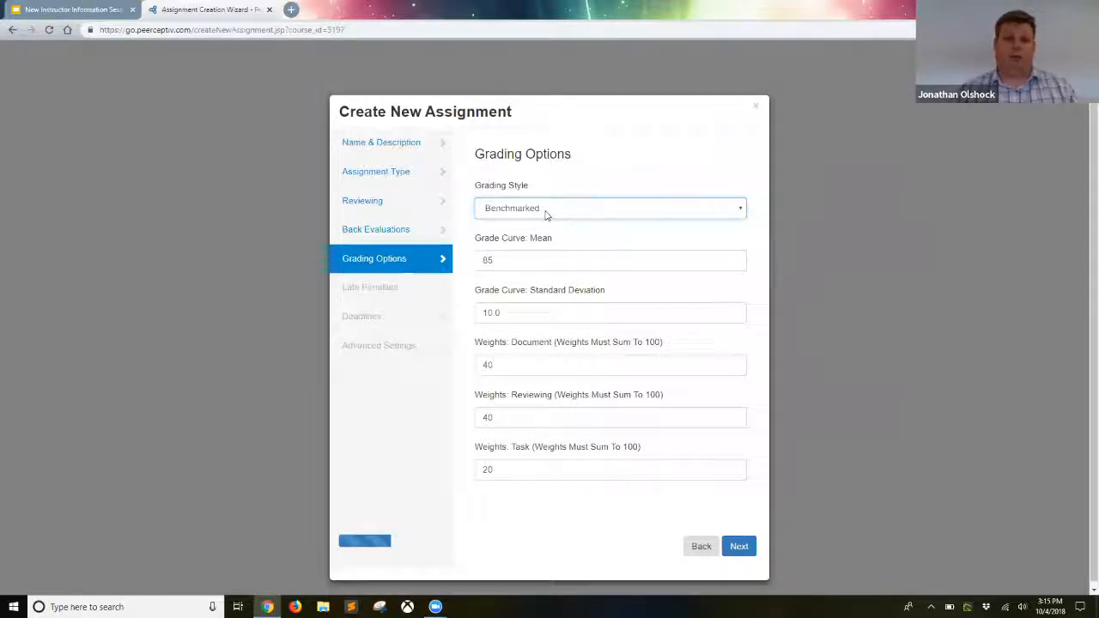
{"action": "left_click", "coordinate": [546, 211]}
{"action": "left_click", "coordinate": [539, 228]}
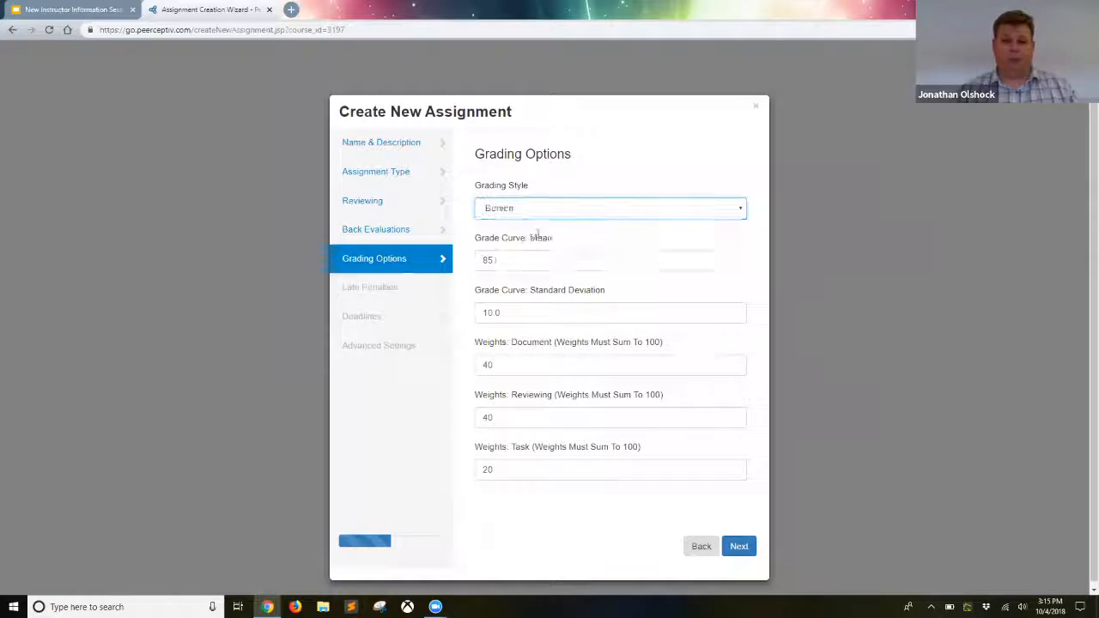
{"action": "left_click", "coordinate": [739, 547]}
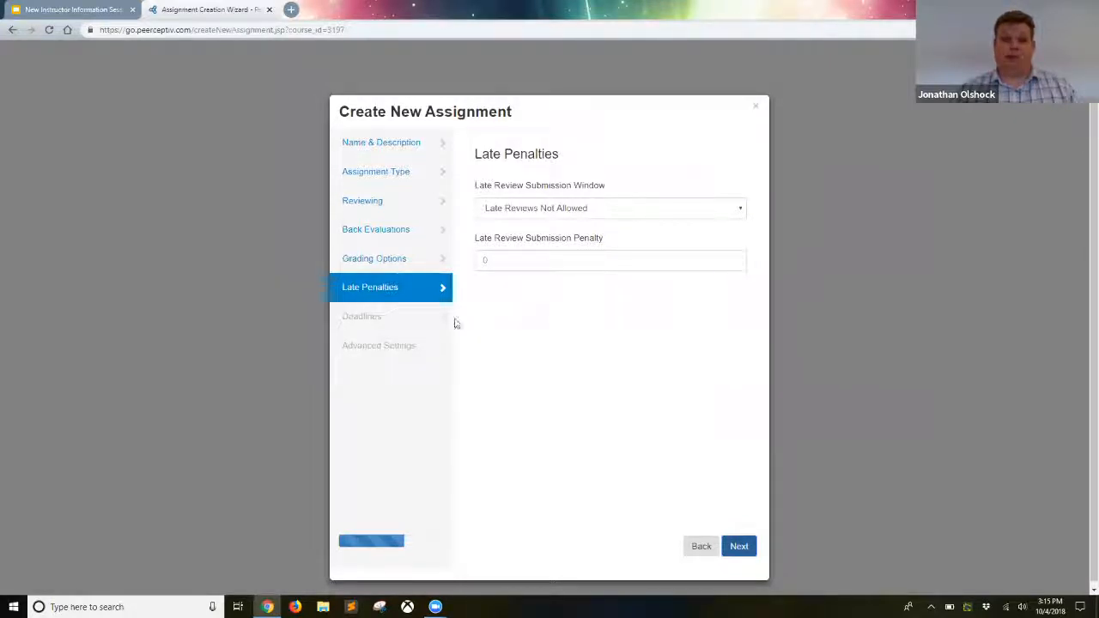
Step: Keep the default late penalties and set the assignment publication date to 10/05/2018 and the submission deadline to 10/07/2018
{"action": "left_click", "coordinate": [736, 546]}
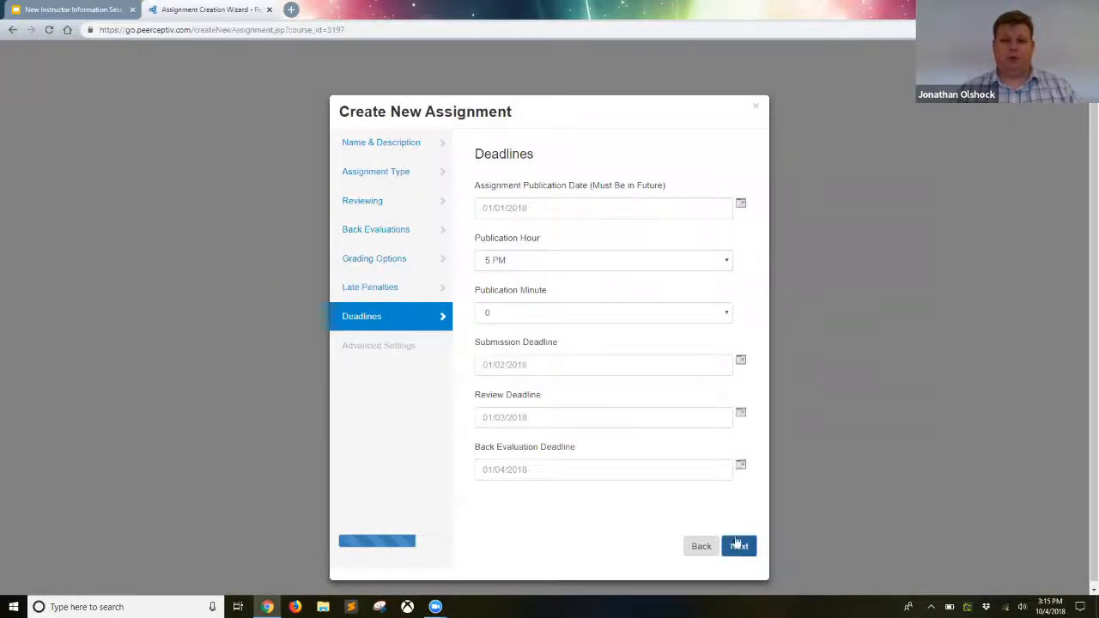
{"action": "left_click", "coordinate": [742, 204]}
{"action": "left_click", "coordinate": [837, 267]}
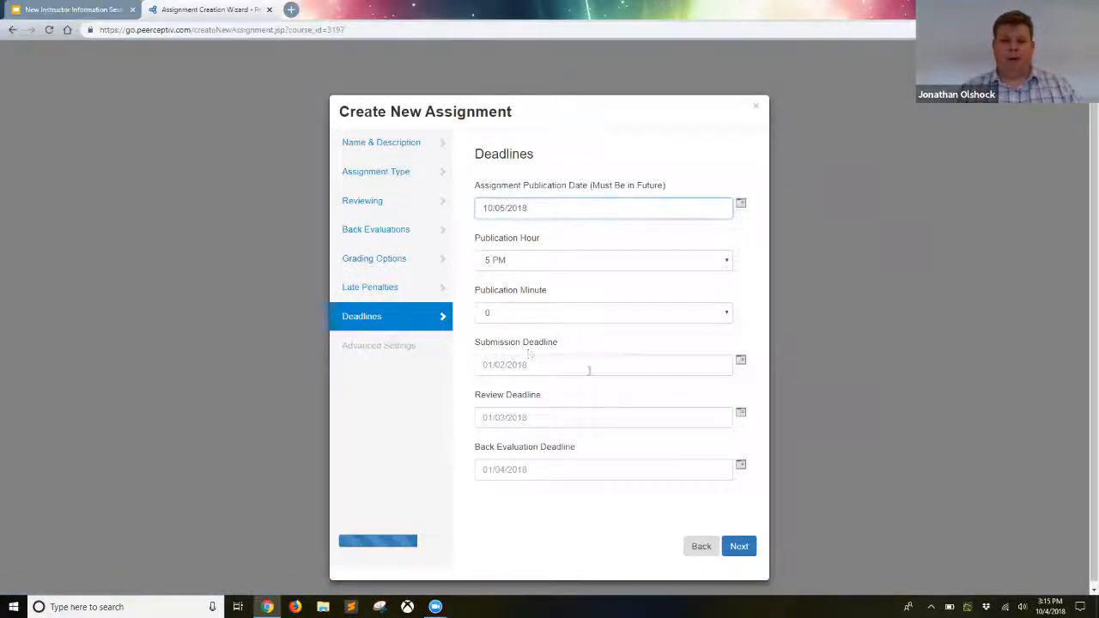
{"action": "left_click", "coordinate": [741, 361]}
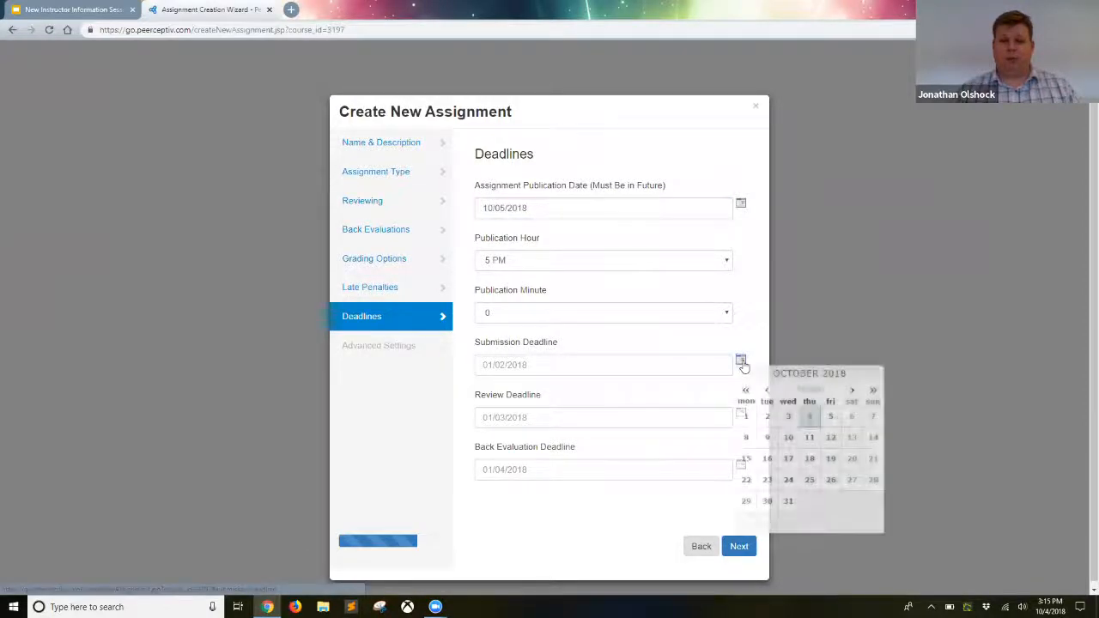
{"action": "left_click", "coordinate": [873, 417]}
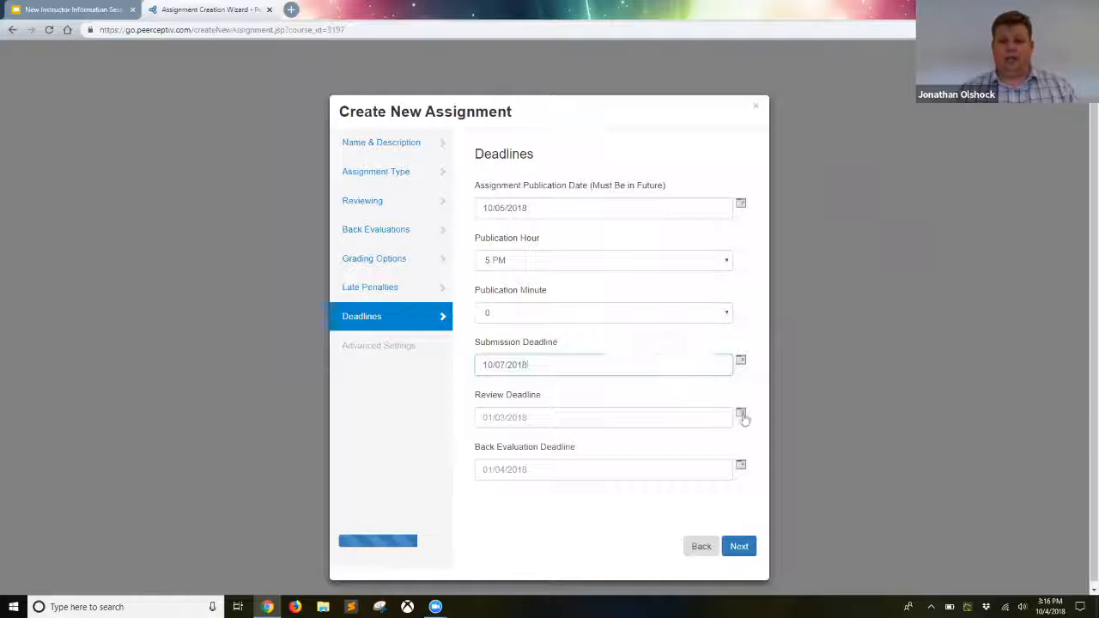
Step: Set the review deadline to 10/12/2018 and the back evaluation deadline to 10/25/2018, and submit the assignment with the default advanced settings
{"action": "left_click", "coordinate": [742, 414]}
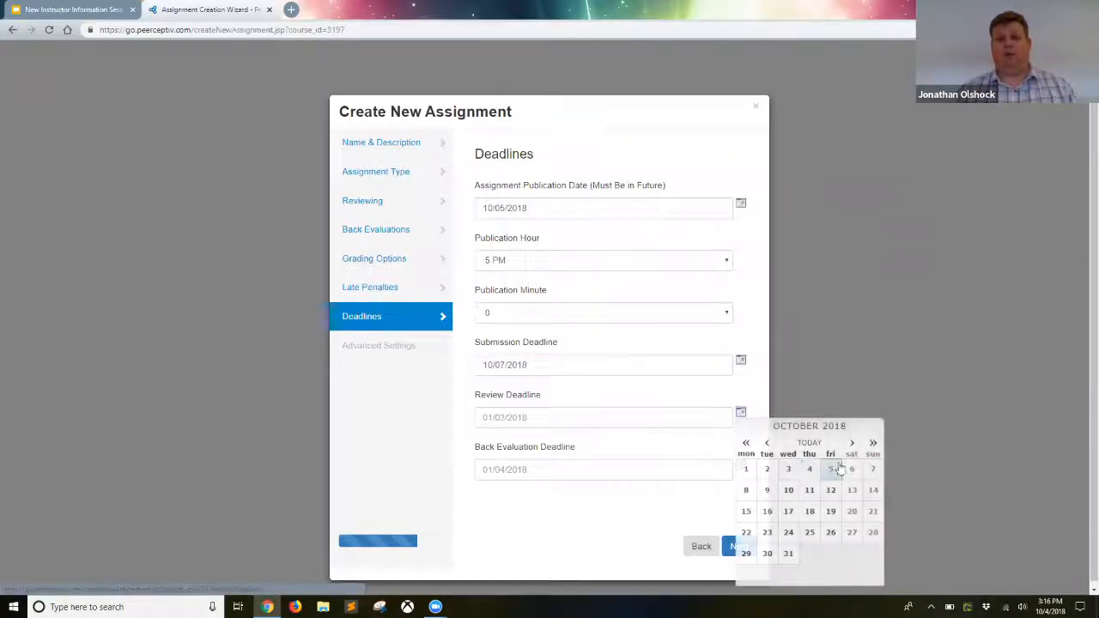
{"action": "left_click", "coordinate": [831, 494]}
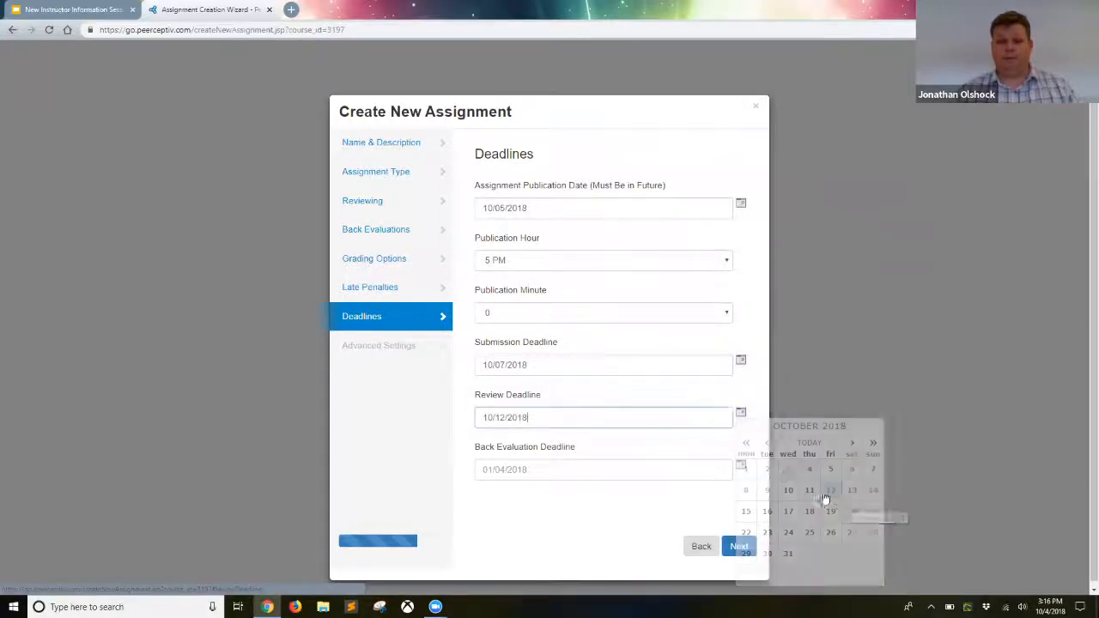
{"action": "left_click", "coordinate": [744, 468]}
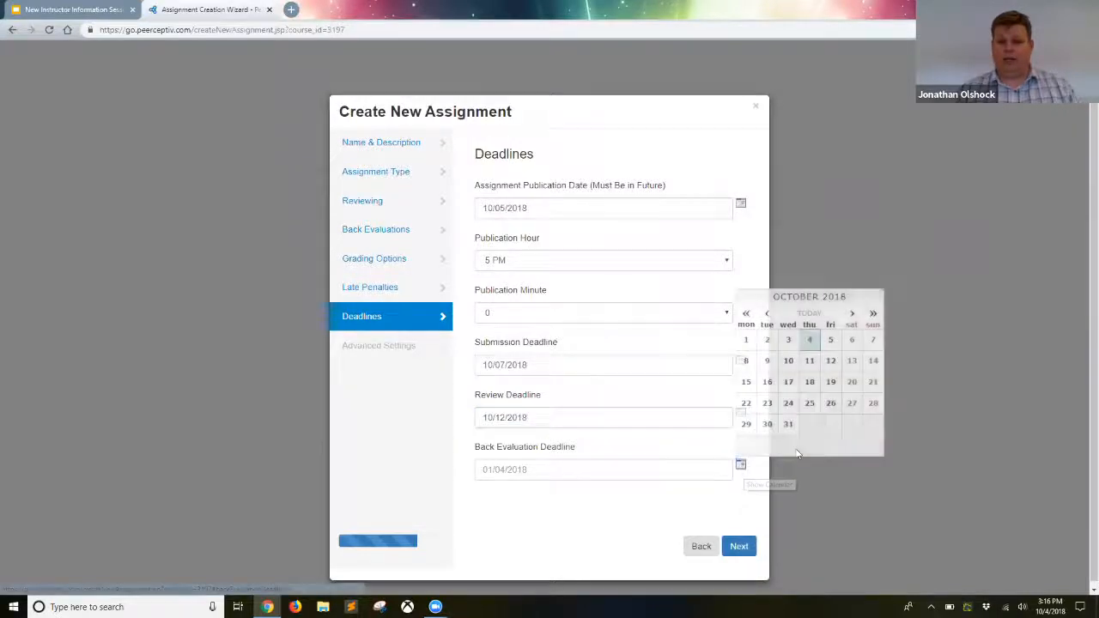
{"action": "left_click", "coordinate": [807, 403]}
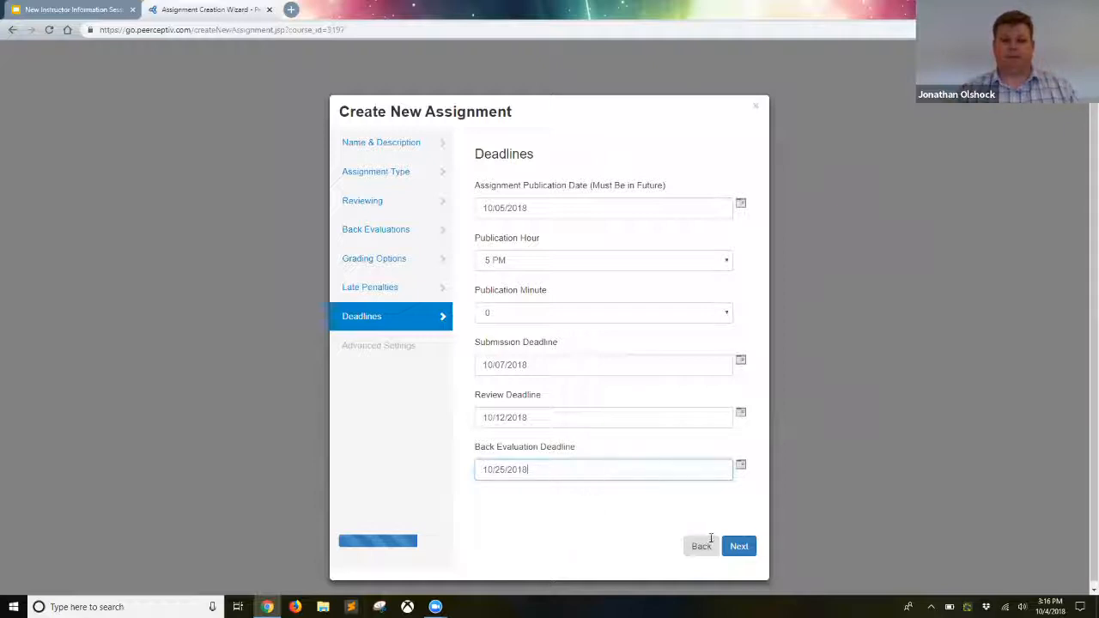
{"action": "left_click", "coordinate": [737, 546]}
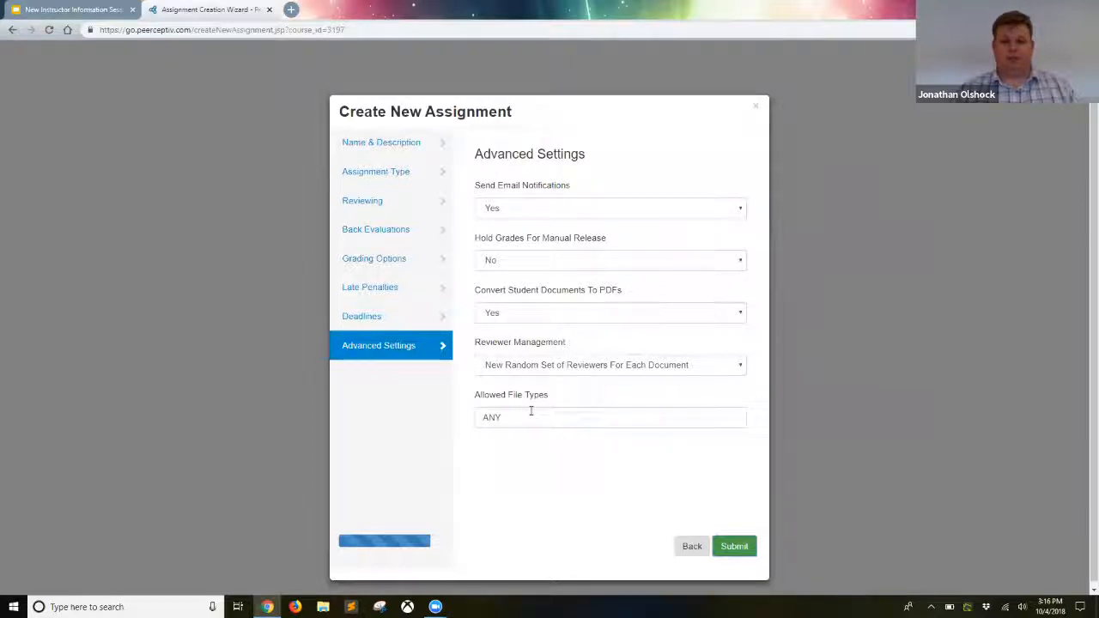
{"action": "left_click", "coordinate": [734, 546]}
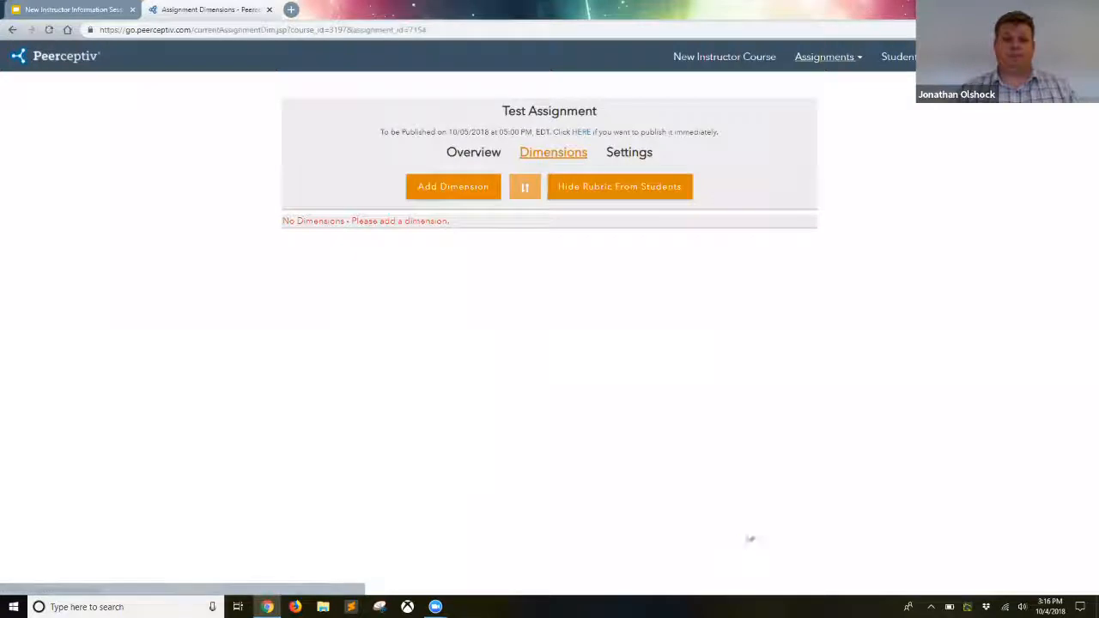
Step: View the New Instructor Course overview, and look through Test Assignment's overview and dimensions pages
{"action": "left_click", "coordinate": [723, 56]}
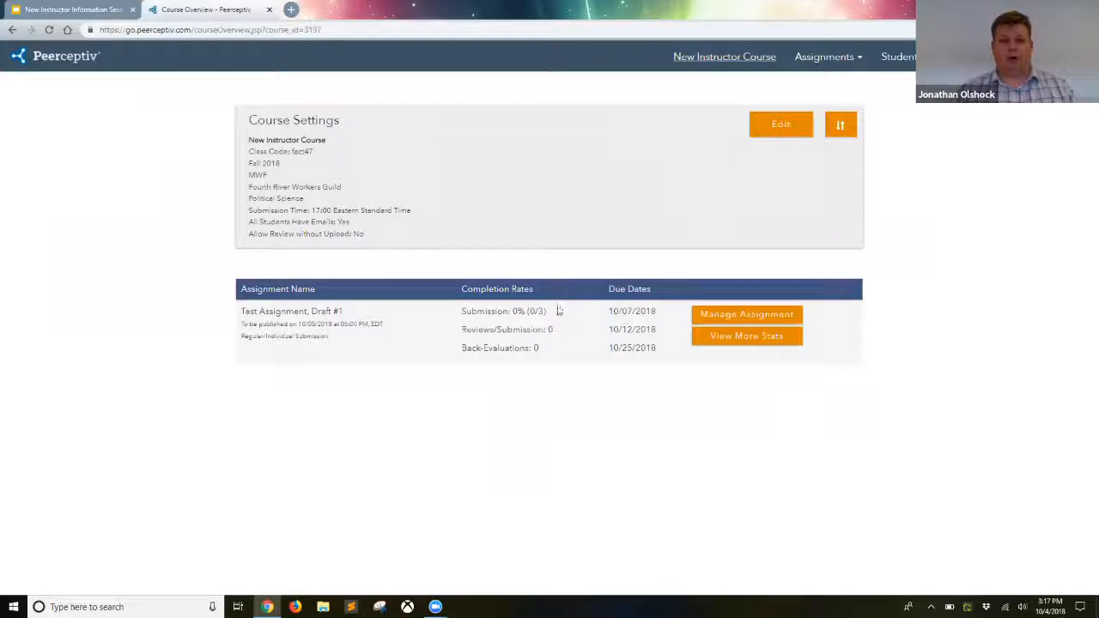
{"action": "left_click", "coordinate": [730, 314]}
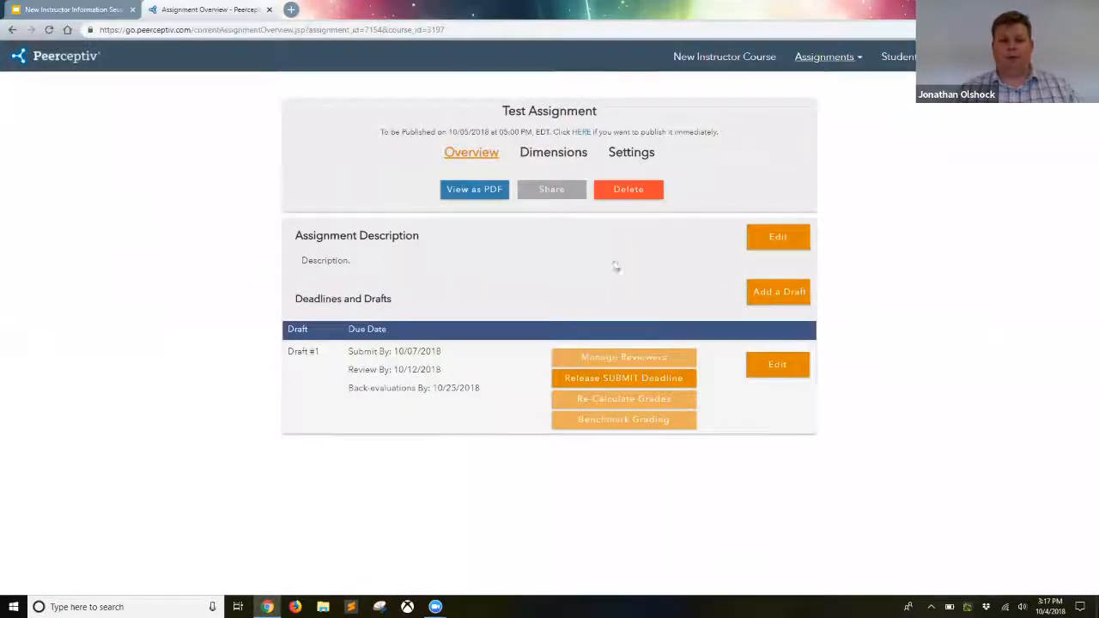
{"action": "left_click", "coordinate": [546, 153]}
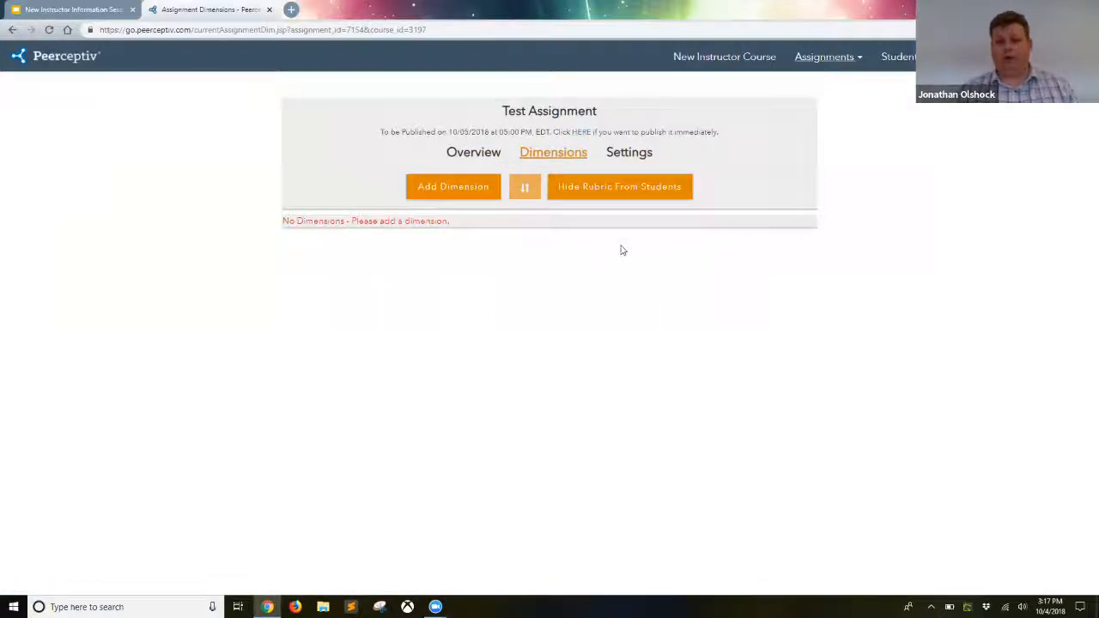
Step: Switch to the New Instructor Information Session presentation in Google Slides and start the slideshow from slide 5, about rubrics
{"action": "left_click", "coordinate": [77, 7]}
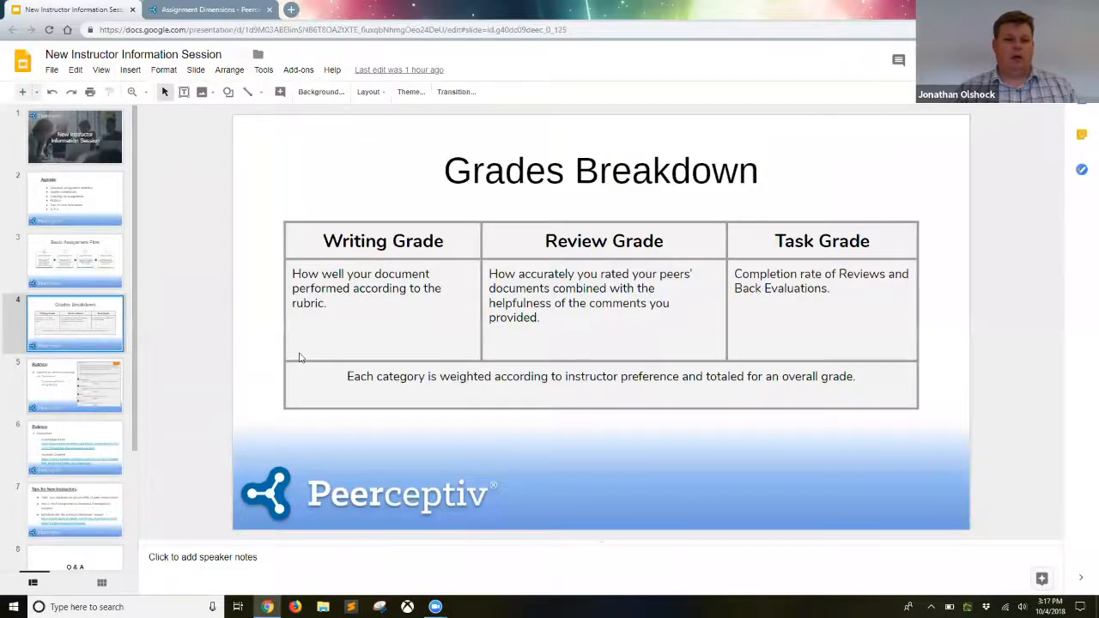
{"action": "key", "text": "Down"}
{"action": "left_click", "coordinate": [944, 61]}
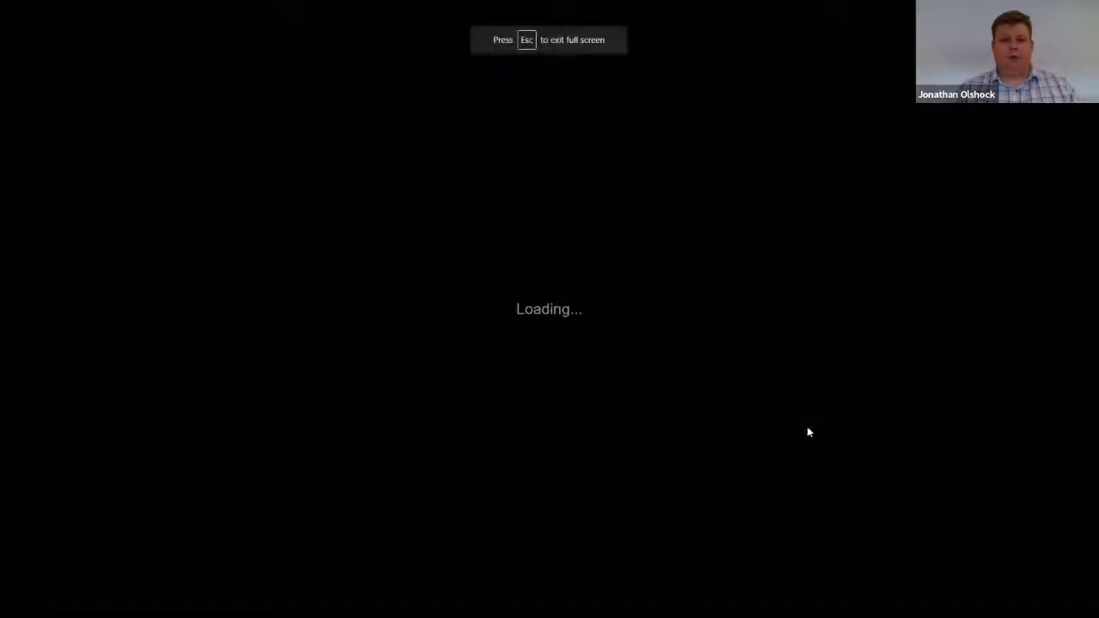